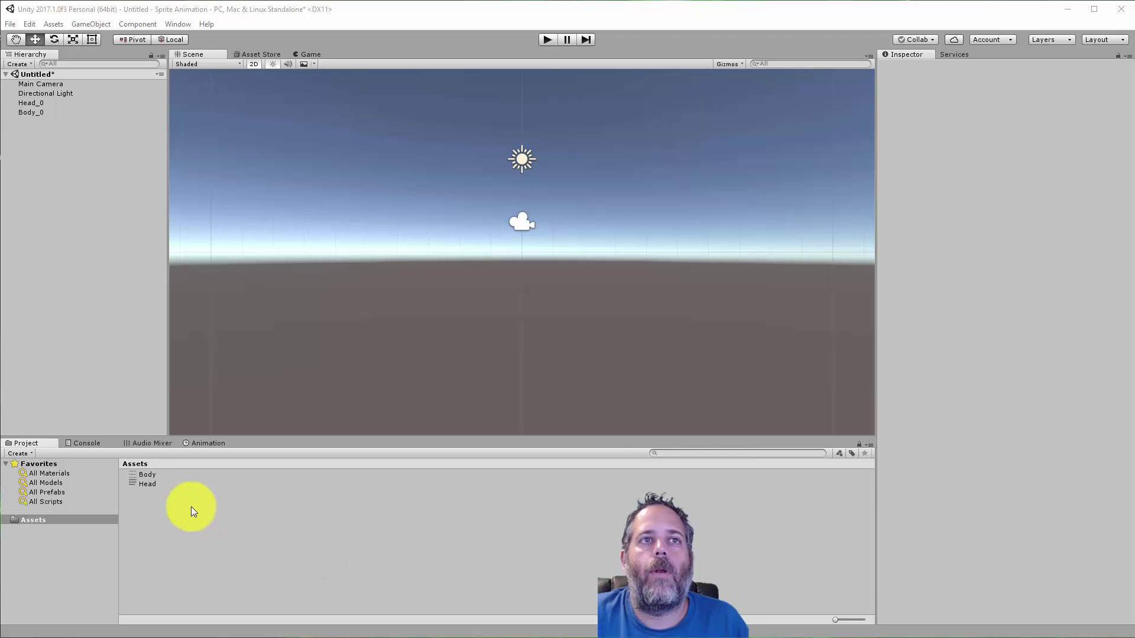
# - Delete the leftover Head_0 and Body_0 objects from the Hierarchy
pyautogui.click(54, 111)
pyautogui.press('Delete')
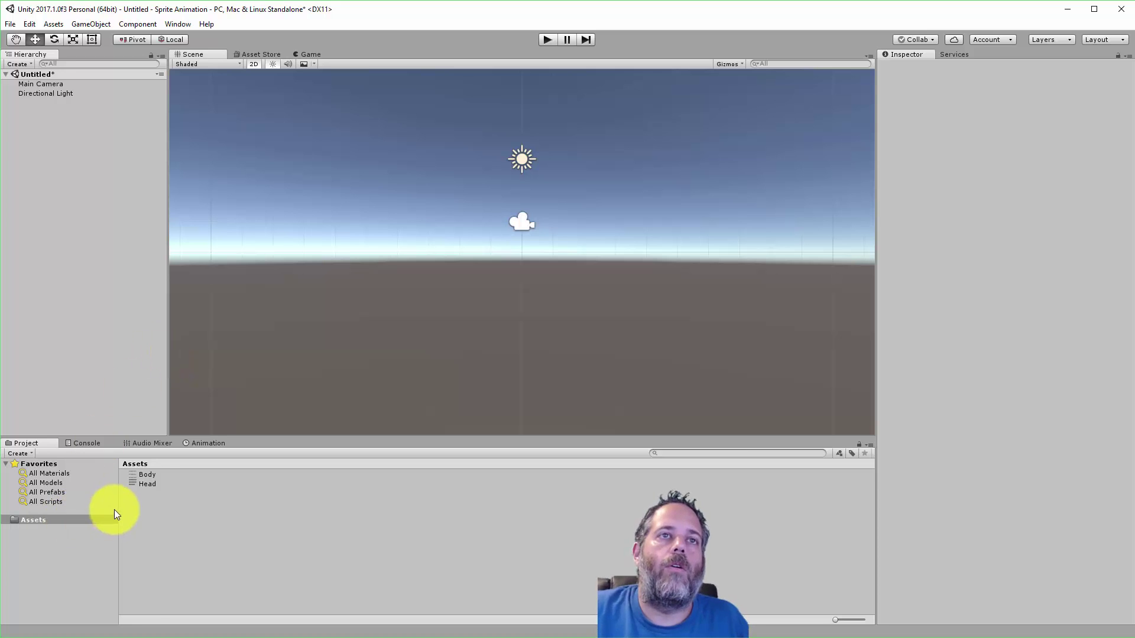
# - Set the Body sheet's Texture Type to Sprite (2D and UI) and apply it
pyautogui.click(147, 484)
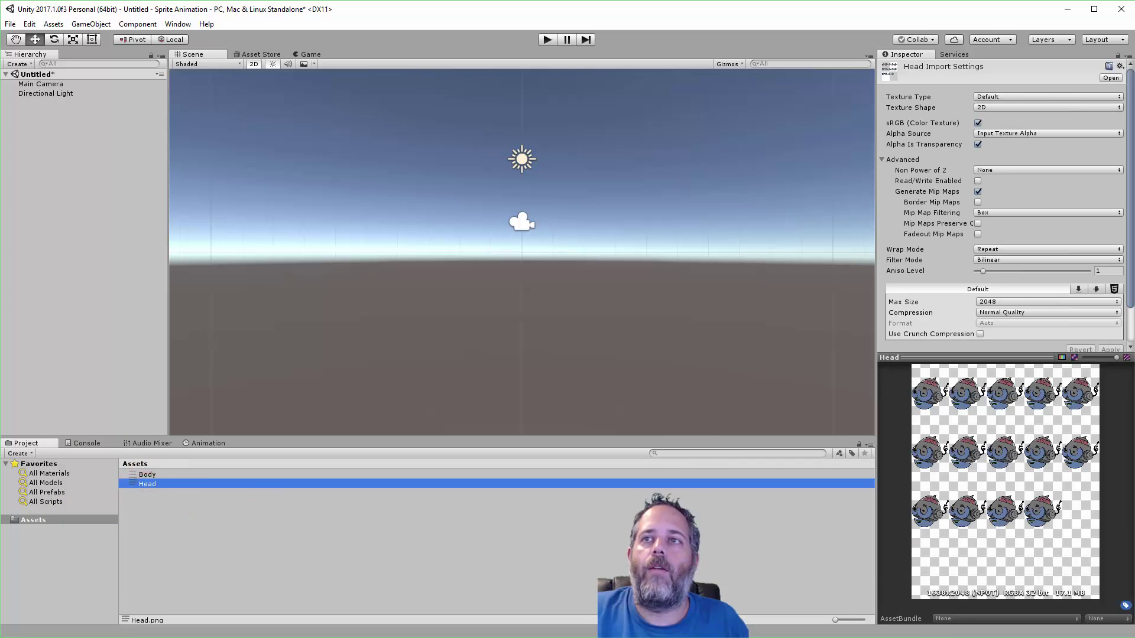
pyautogui.click(142, 474)
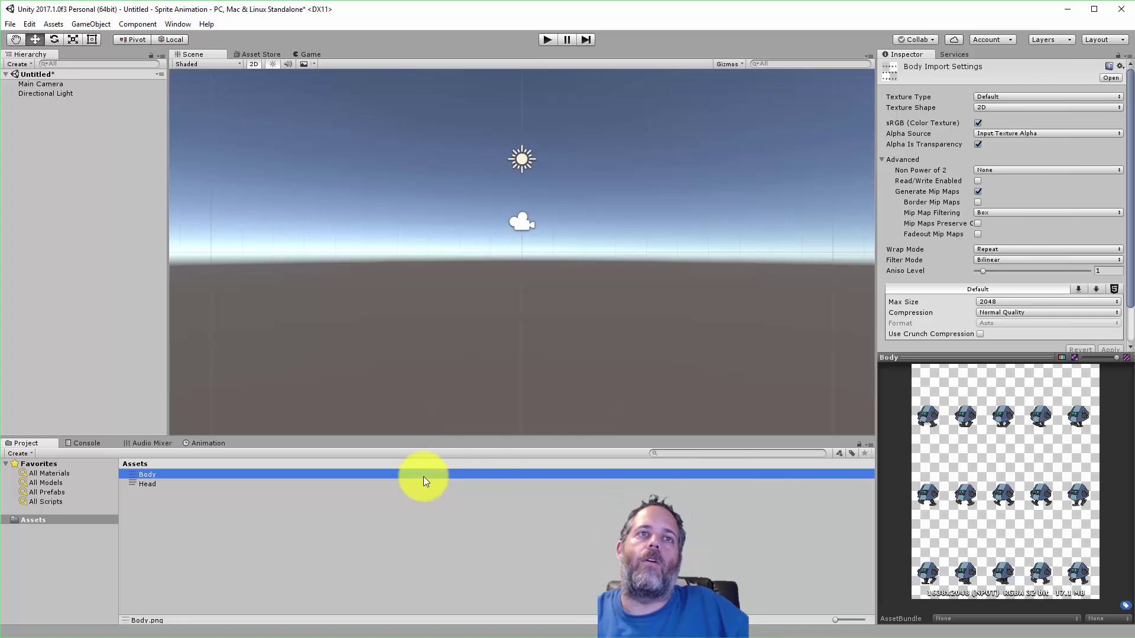
pyautogui.click(988, 98)
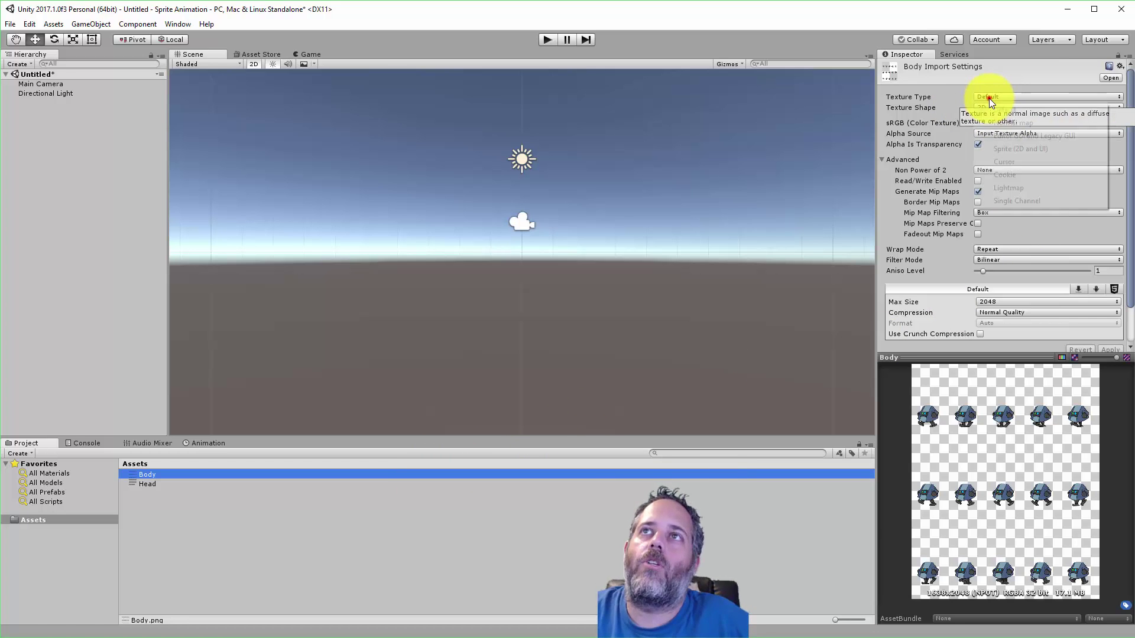
pyautogui.click(996, 149)
pyautogui.scroll(-3, 1025, 212)
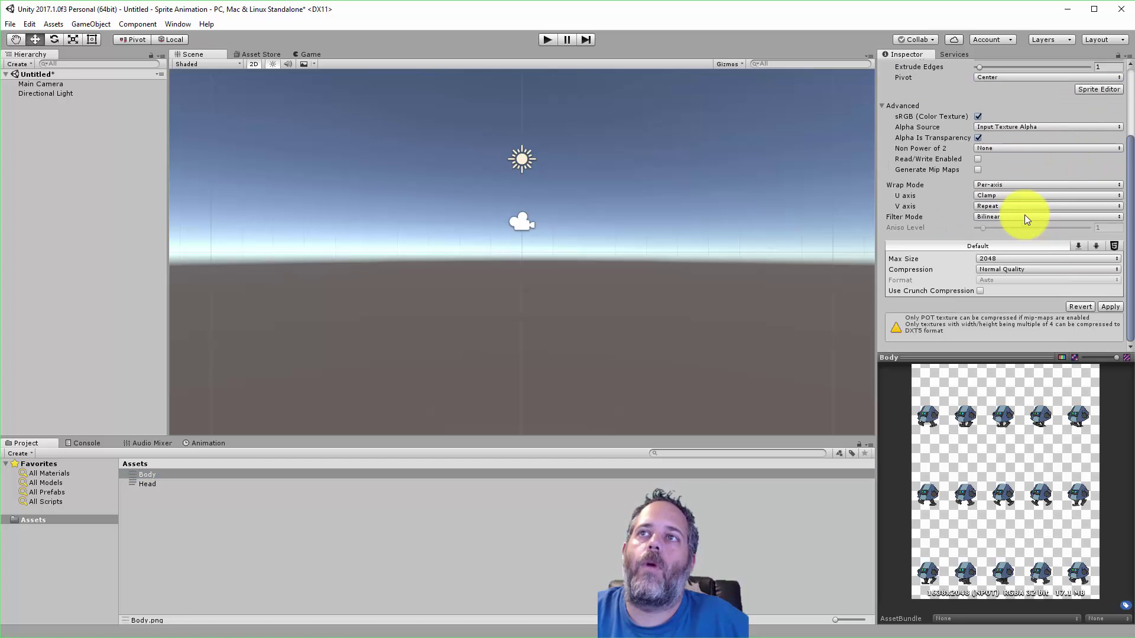
pyautogui.click(1099, 305)
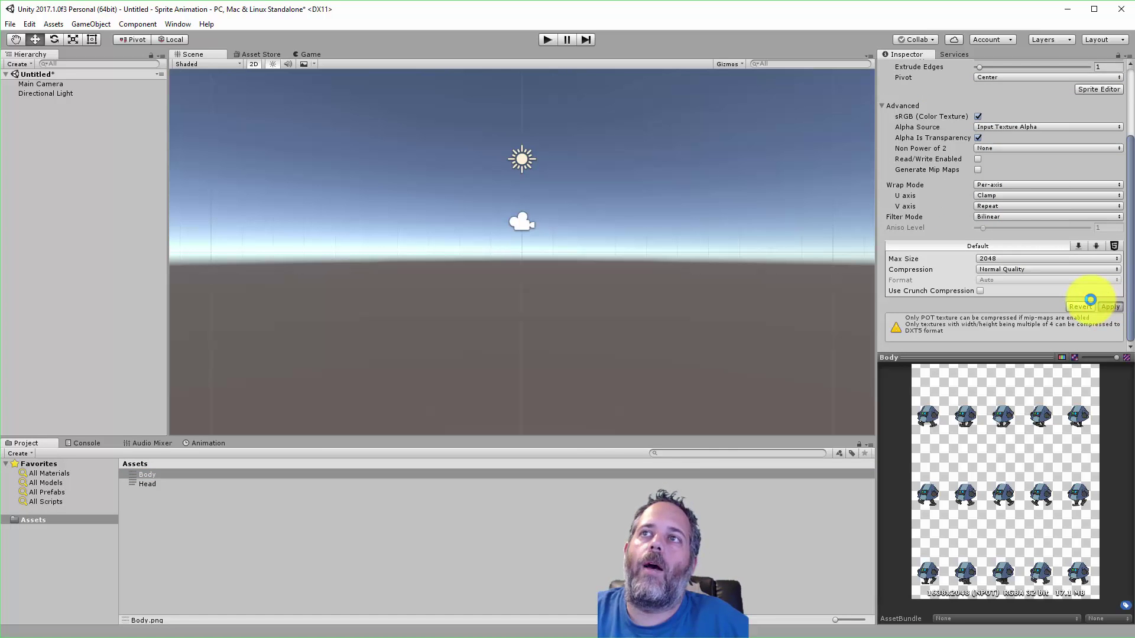
# - Set Body's Sprite Mode to Multiple and launch the Sprite Editor
pyautogui.scroll(3, 1090, 236)
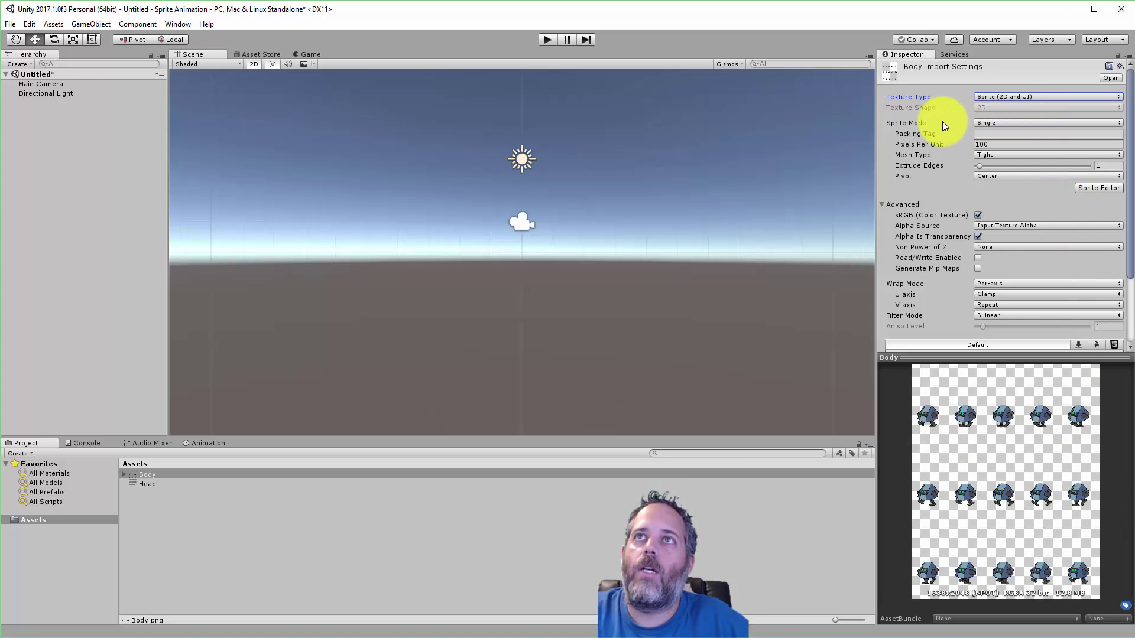
pyautogui.click(998, 123)
pyautogui.click(998, 147)
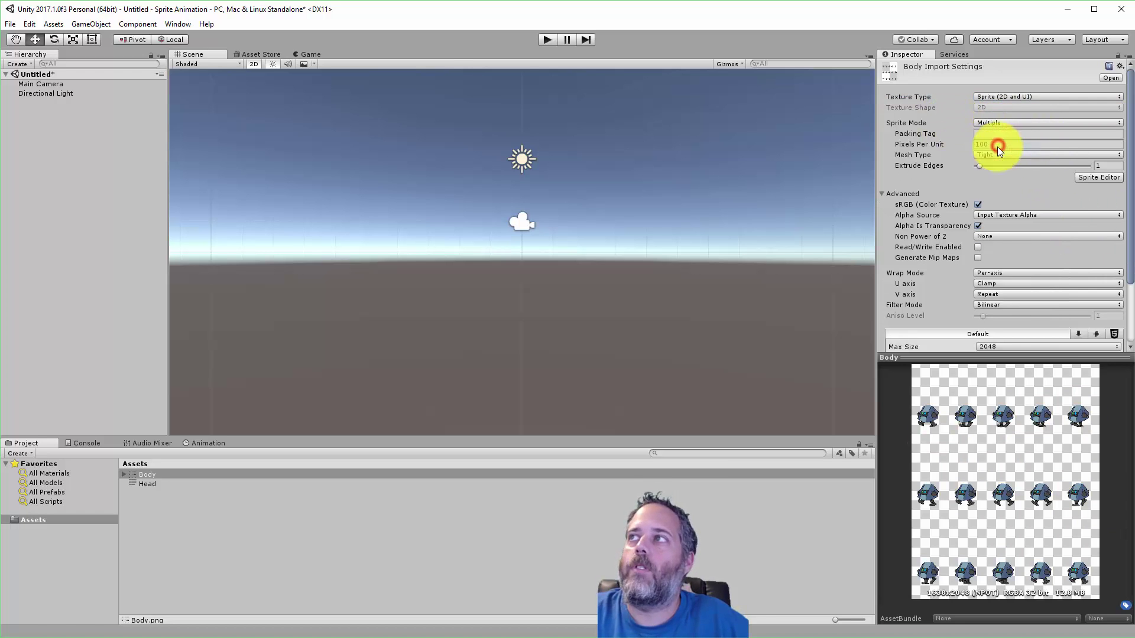
pyautogui.click(1098, 177)
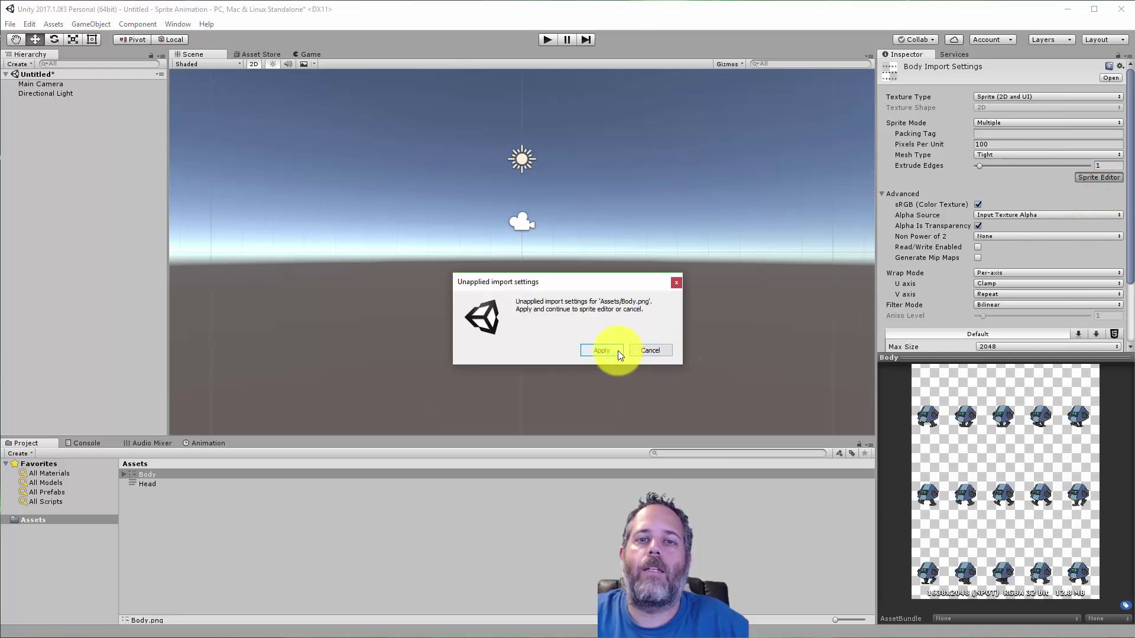
# - Apply the pending import settings and choose Automatic slicing for the Body sheet
pyautogui.click(617, 350)
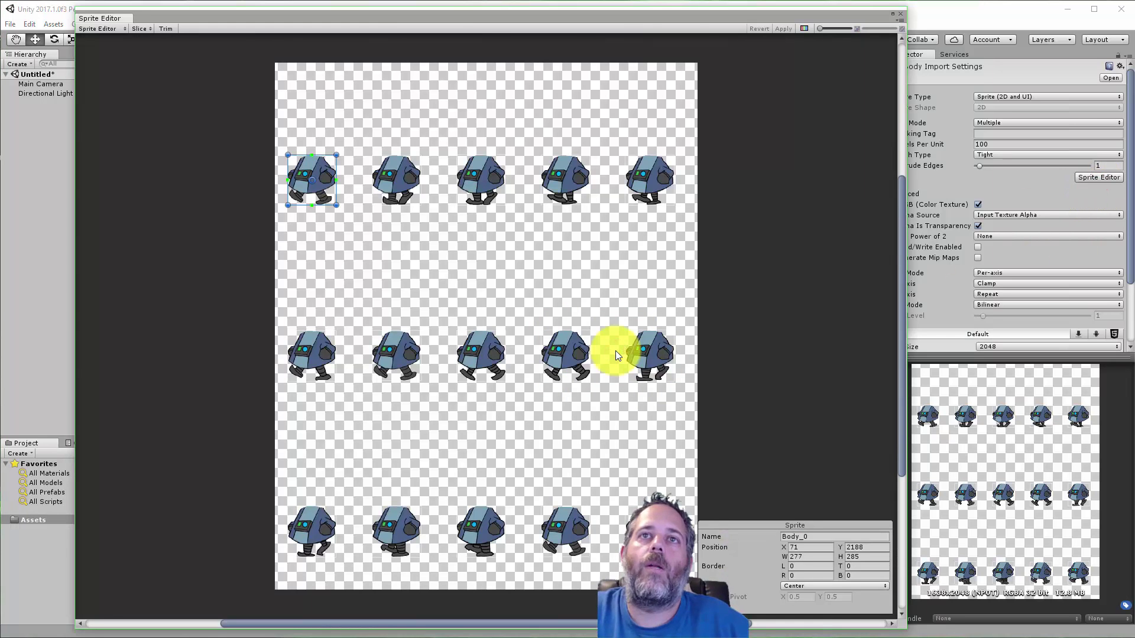
pyautogui.click(141, 29)
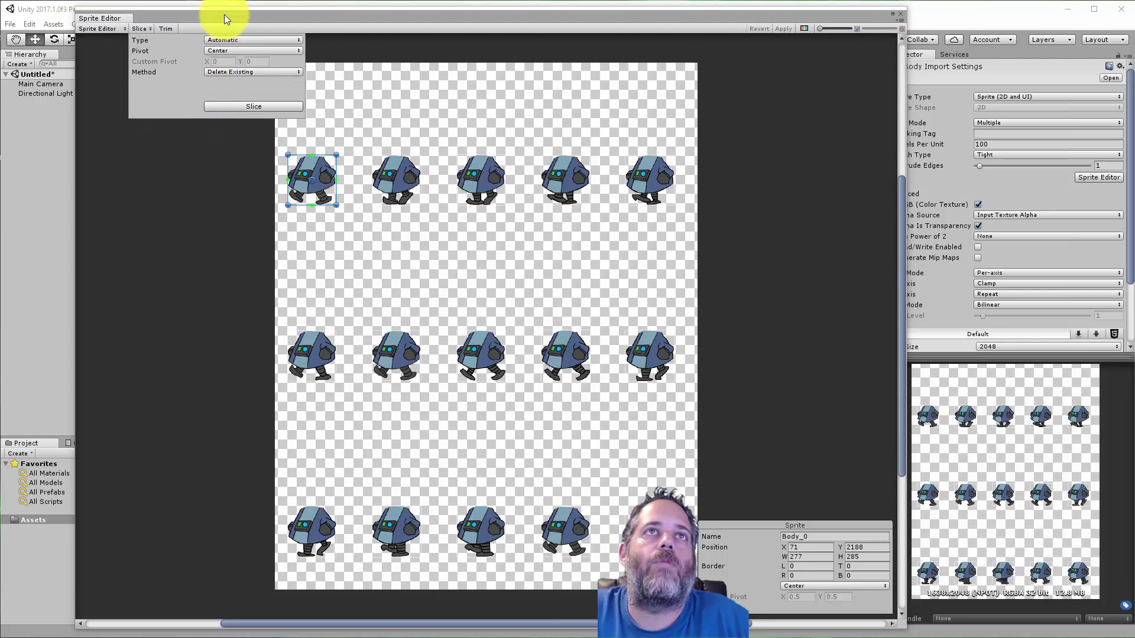
pyautogui.click(226, 103)
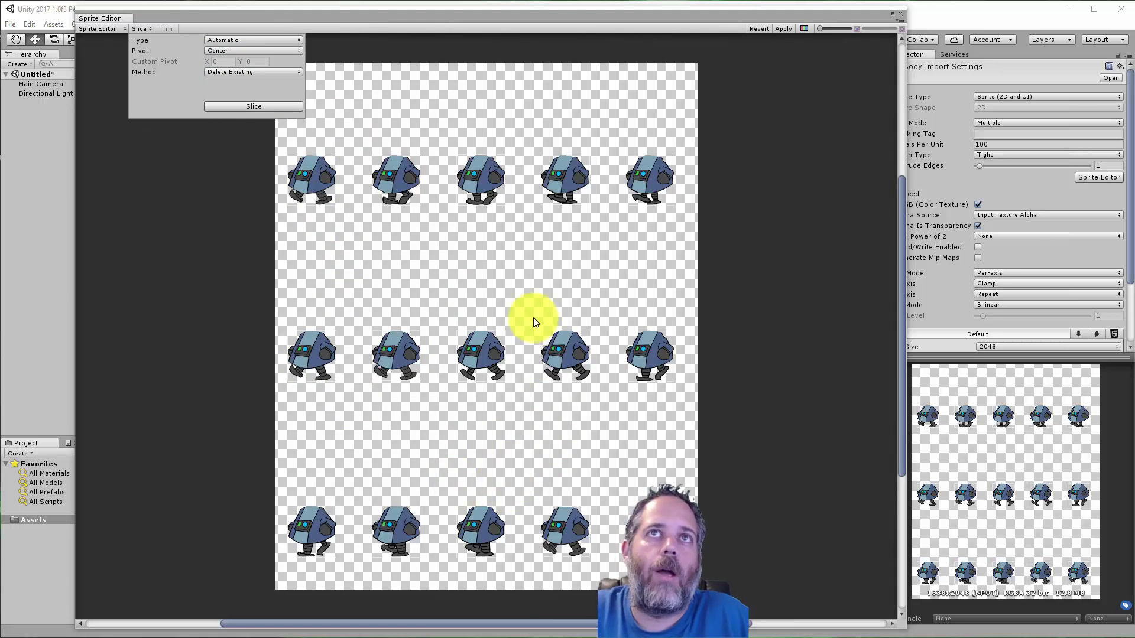
pyautogui.click(258, 41)
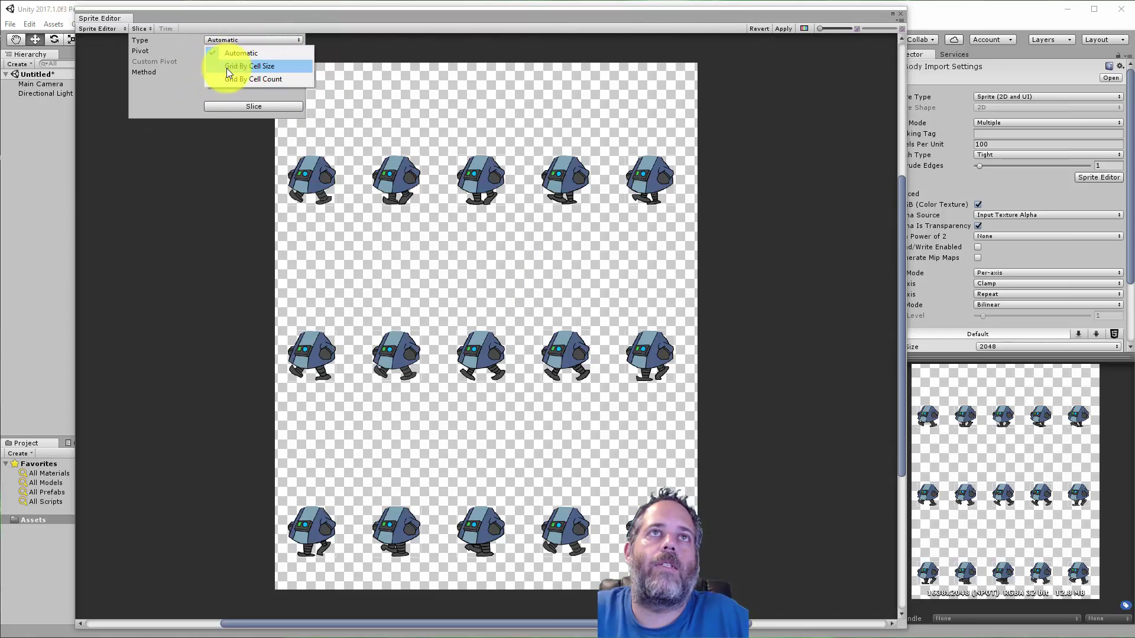
pyautogui.click(171, 160)
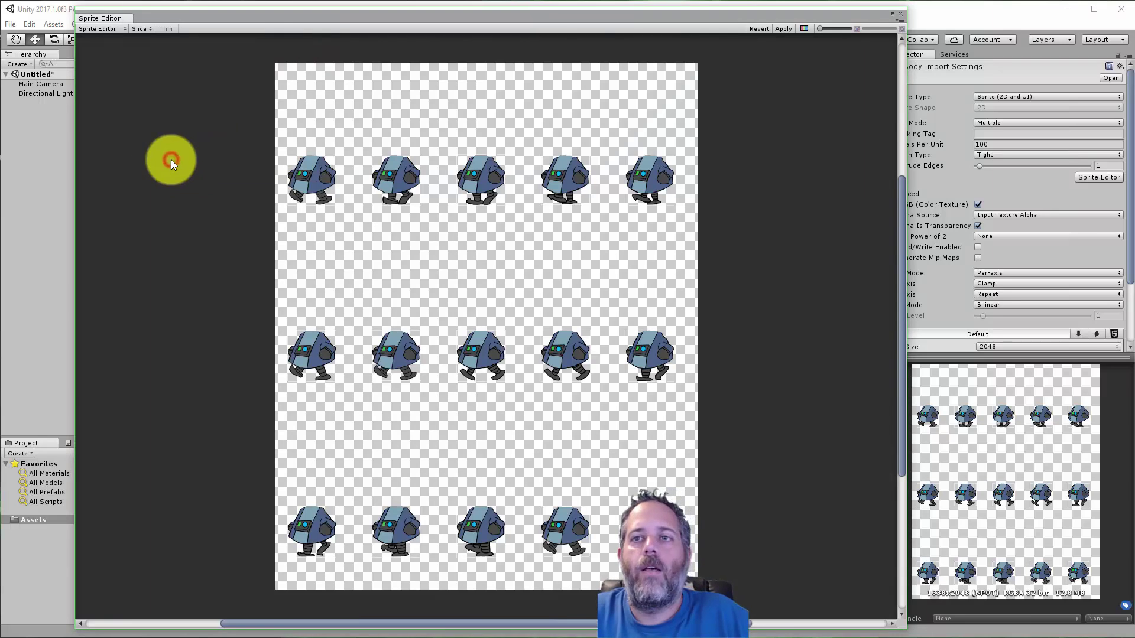
# - Recentre the sheet, apply the slices, and close the Sprite Editor
pyautogui.scroll(5, 366, 195)
pyautogui.scroll(-5, 356, 300)
pyautogui.scroll(8, 383, 253)
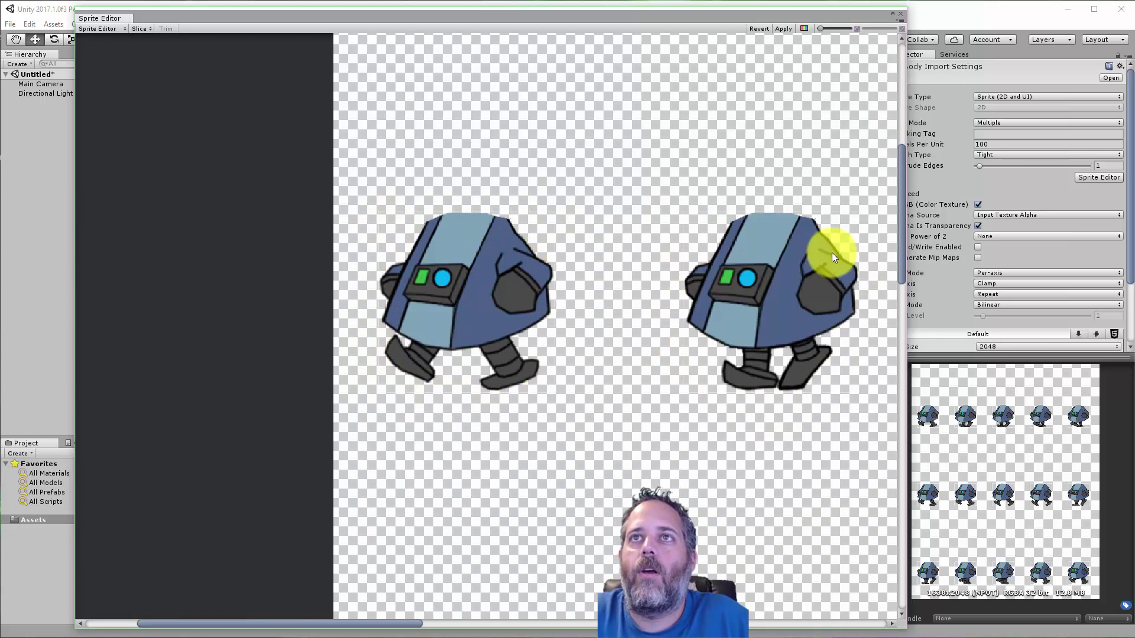
pyautogui.scroll(-5, 778, 249)
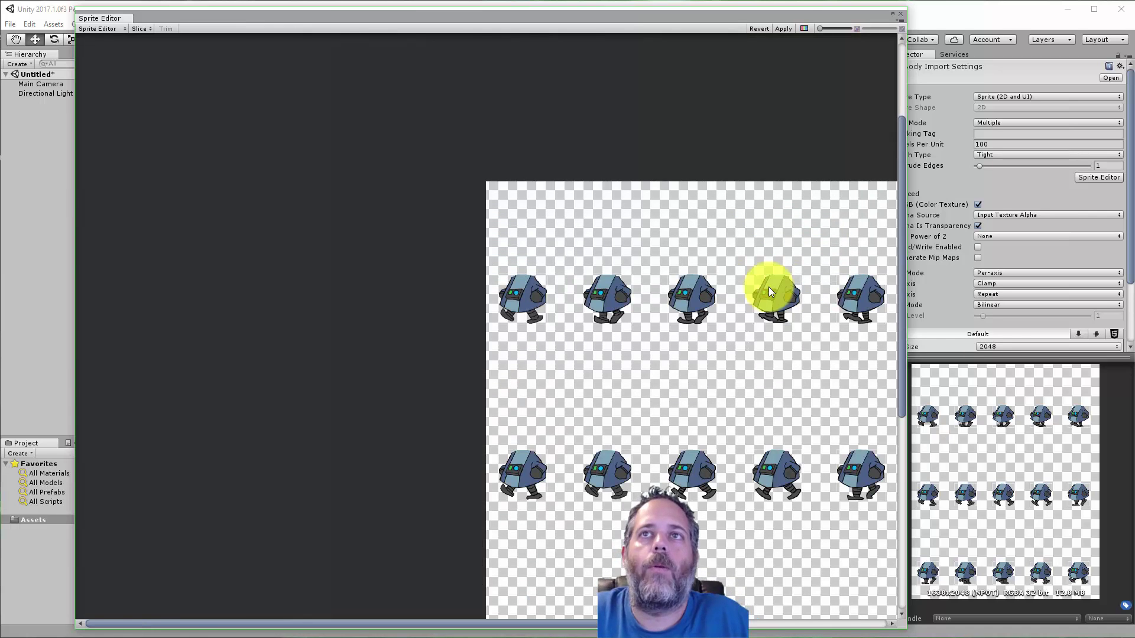
pyautogui.moveTo(767, 359); pyautogui.dragTo(589, 256, button='middle')
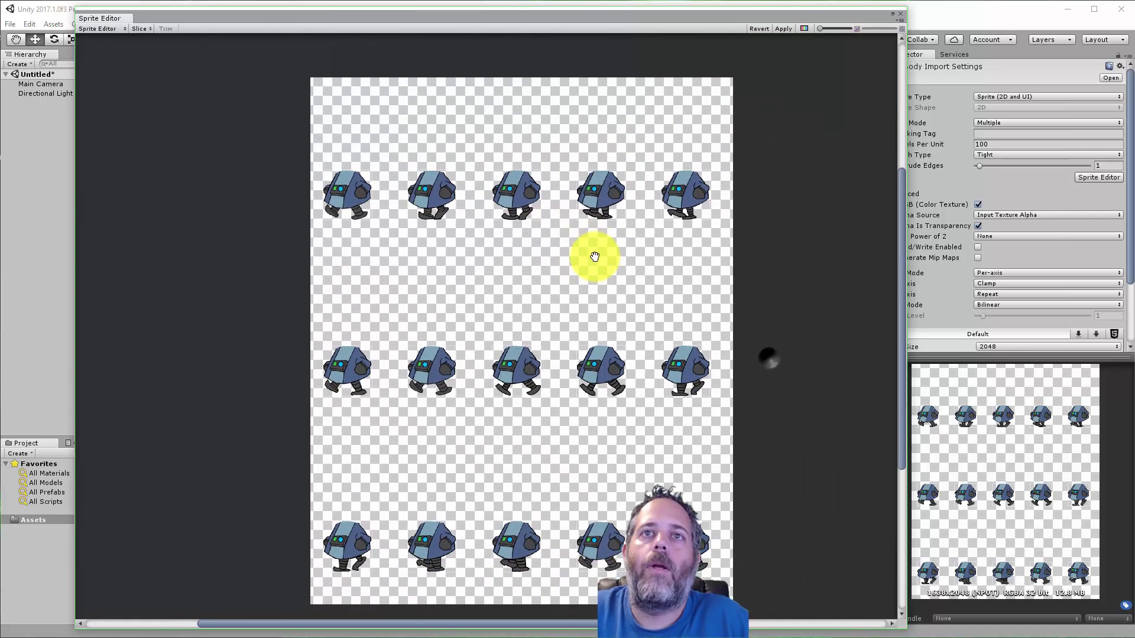
pyautogui.click(782, 32)
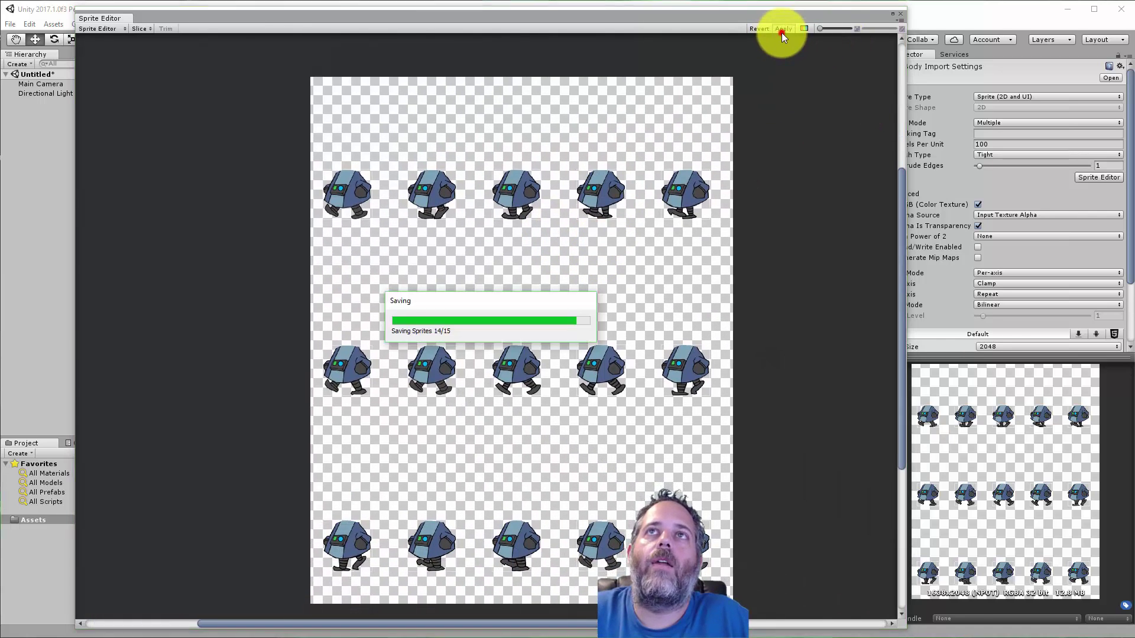
pyautogui.click(904, 13)
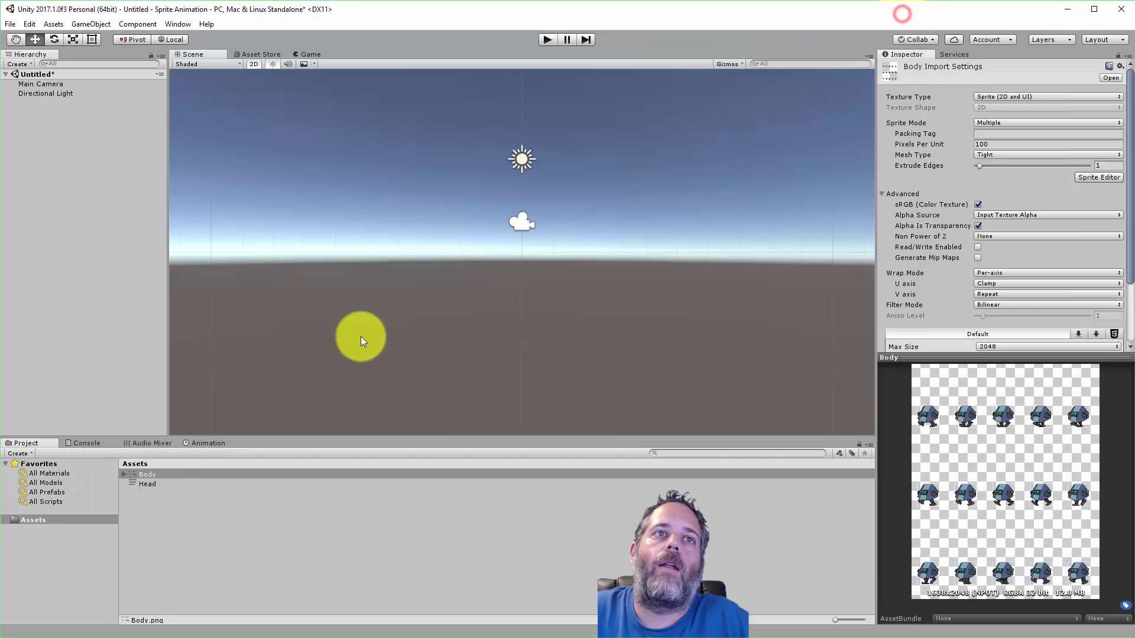
# - Expand the Body asset to list frames Body_0 through Body_14, then reselect the sheet
pyautogui.click(123, 474)
pyautogui.click(143, 482)
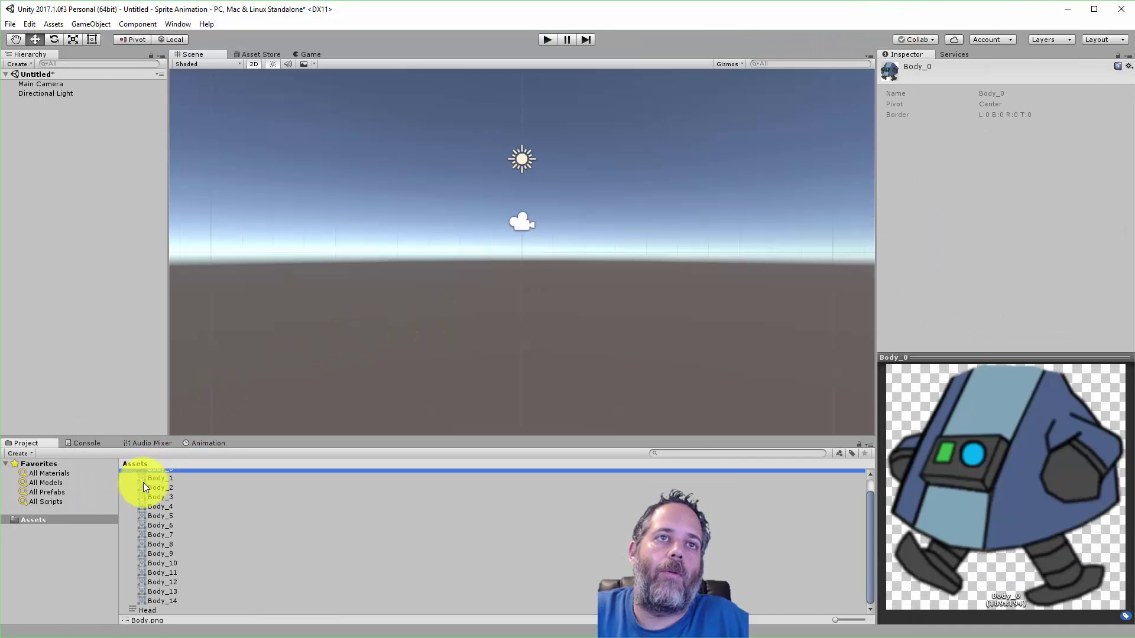
pyautogui.click(152, 602)
pyautogui.press('Up')
pyautogui.press('Up')
pyautogui.press('Up')
pyautogui.press('Up')
pyautogui.press('Up')
pyautogui.press('Up')
pyautogui.press('Up')
pyautogui.press('Up')
pyautogui.press('Up')
pyautogui.press('Up')
pyautogui.press('Up')
pyautogui.press('Up')
pyautogui.press('Up')
pyautogui.press('Up')
pyautogui.press('Up')
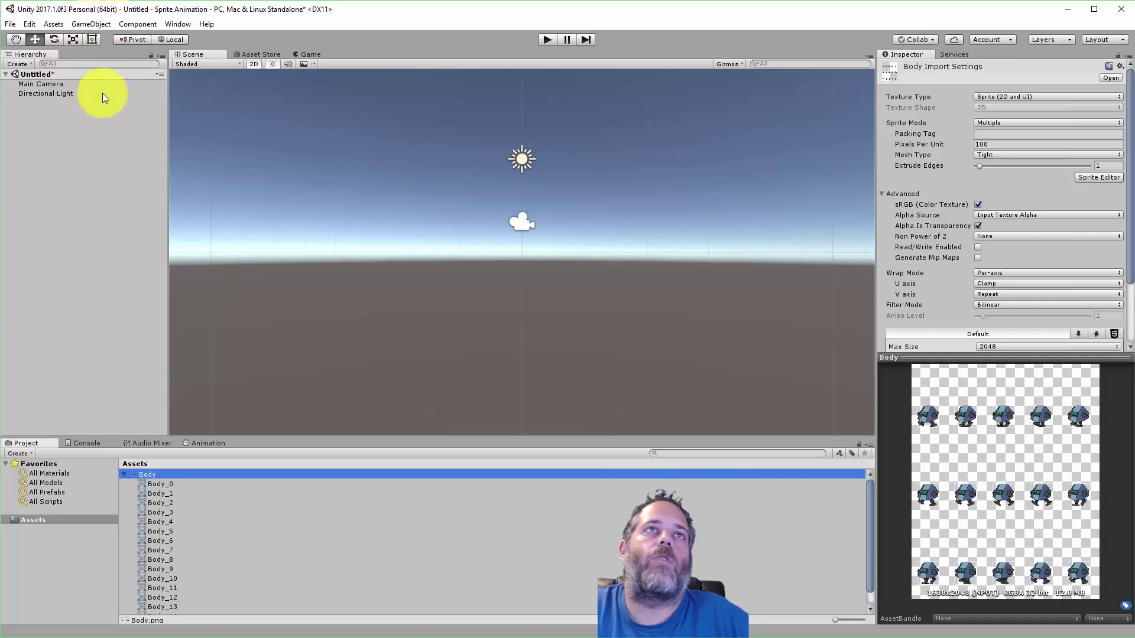
# - Create a sprite via GameObject > 2D Object > Sprite and rename it Body
pyautogui.click(94, 27)
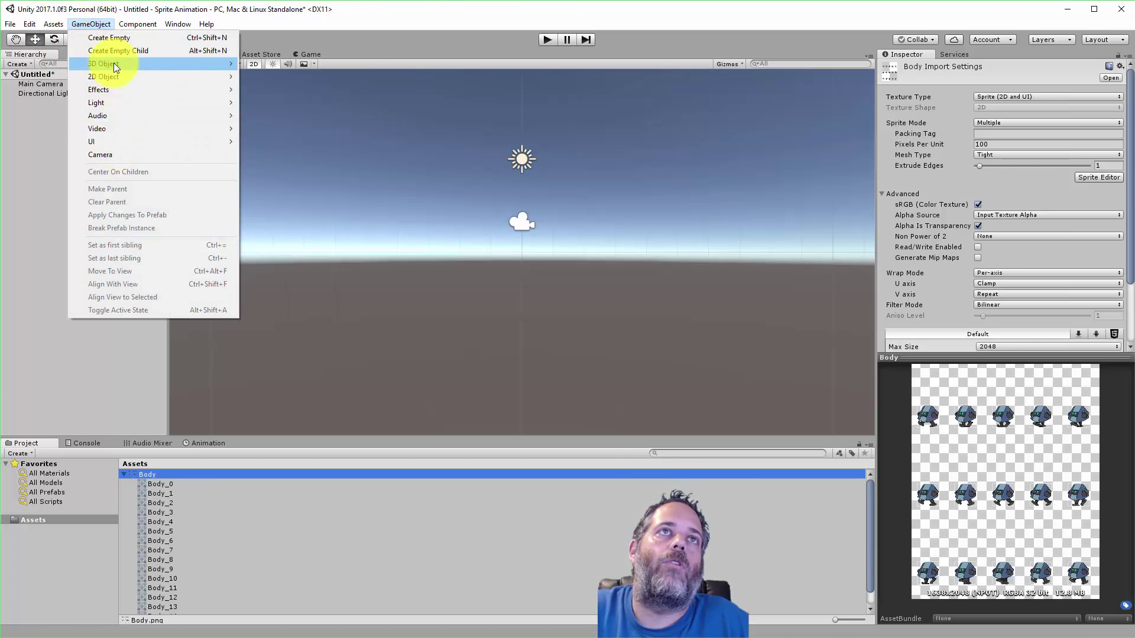
pyautogui.moveTo(110, 77)
pyautogui.click(290, 73)
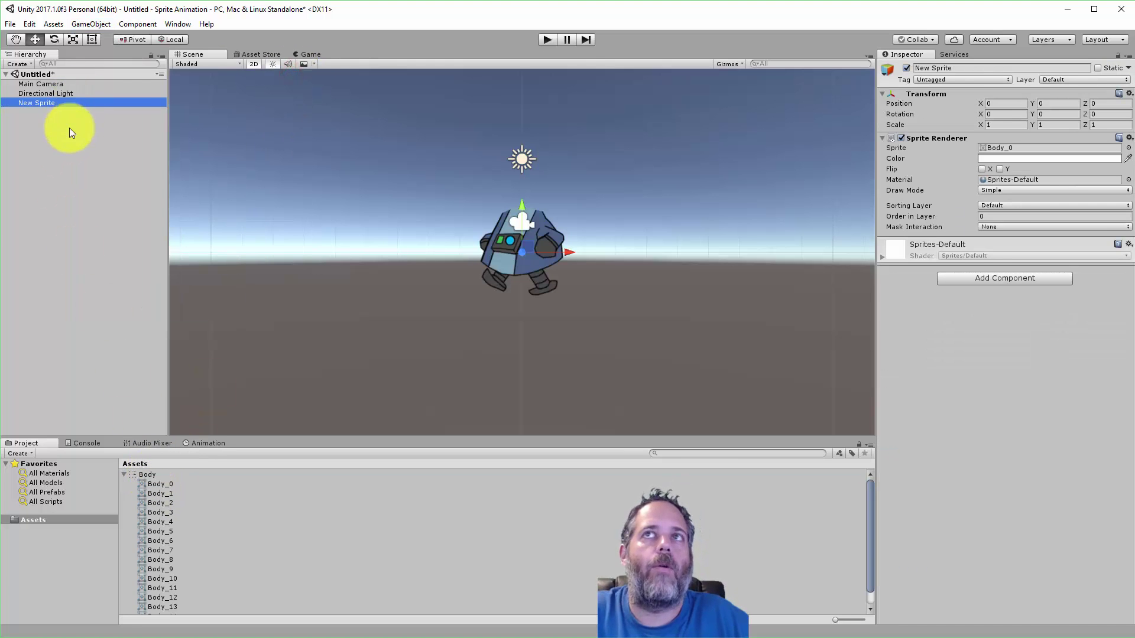
pyautogui.click(77, 104)
pyautogui.write('Body')
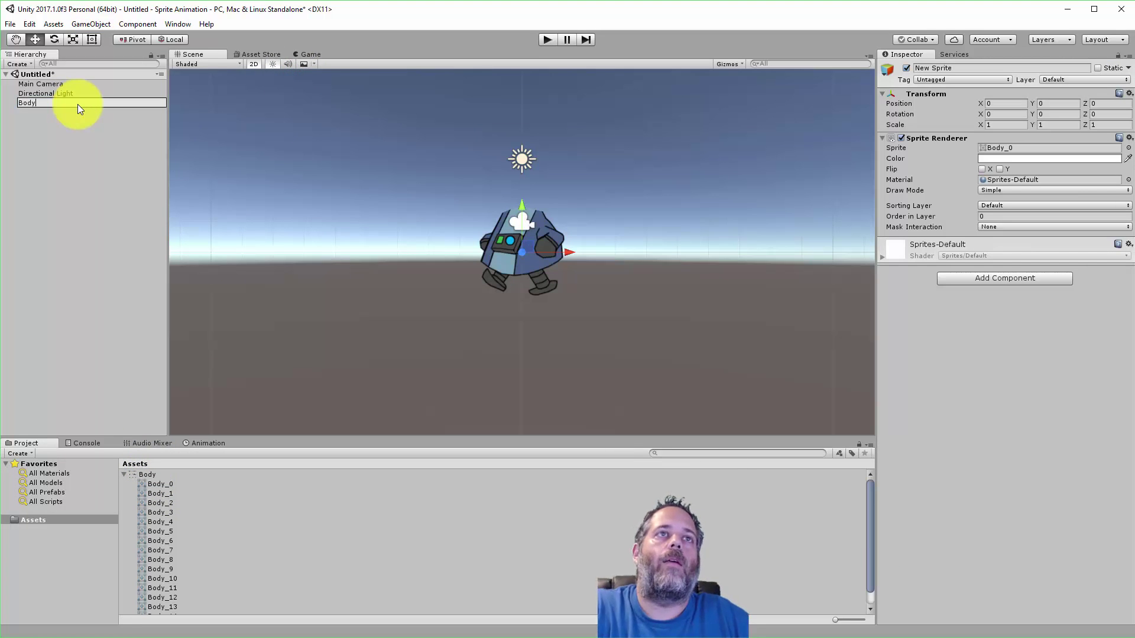
pyautogui.press('Return')
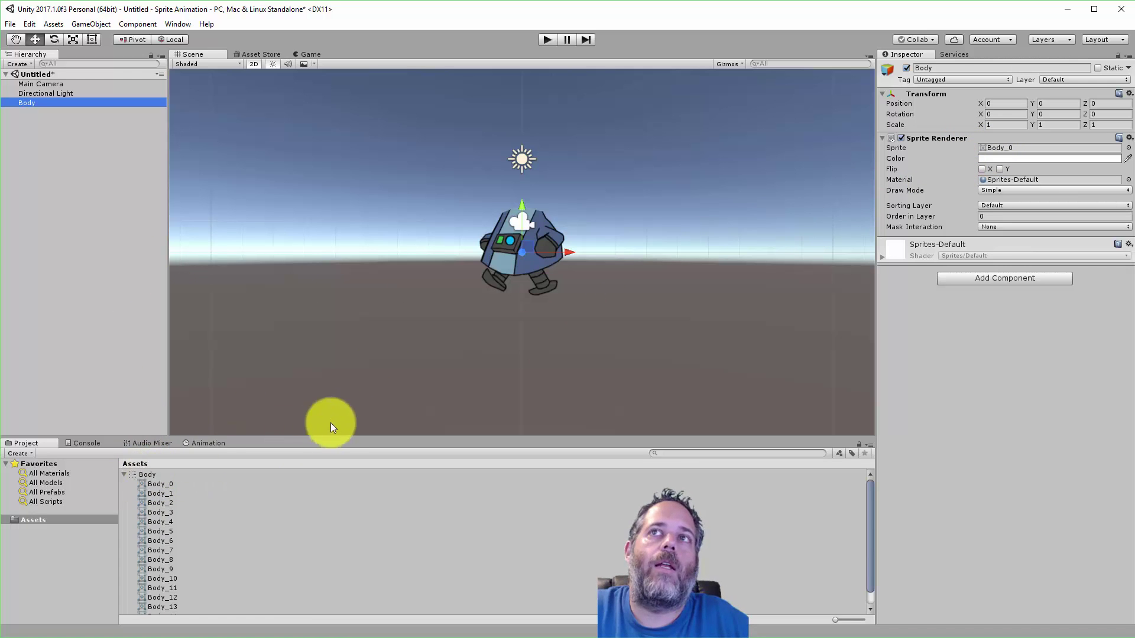
# - With the Animation window up, create a clip named Body for the Body object
pyautogui.click(125, 474)
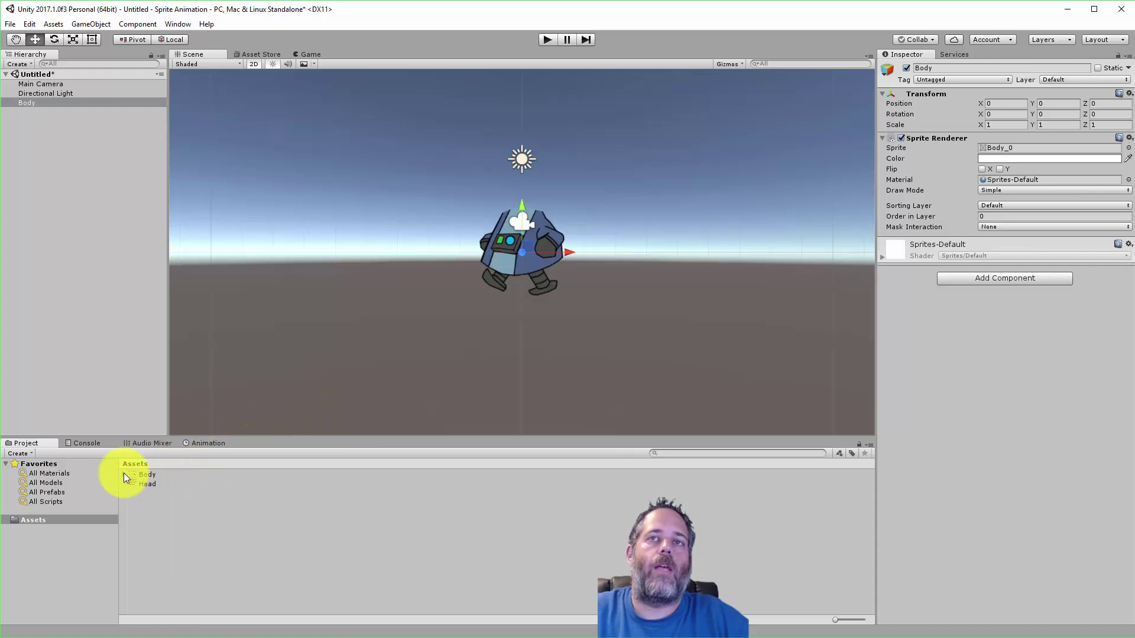
pyautogui.click(212, 443)
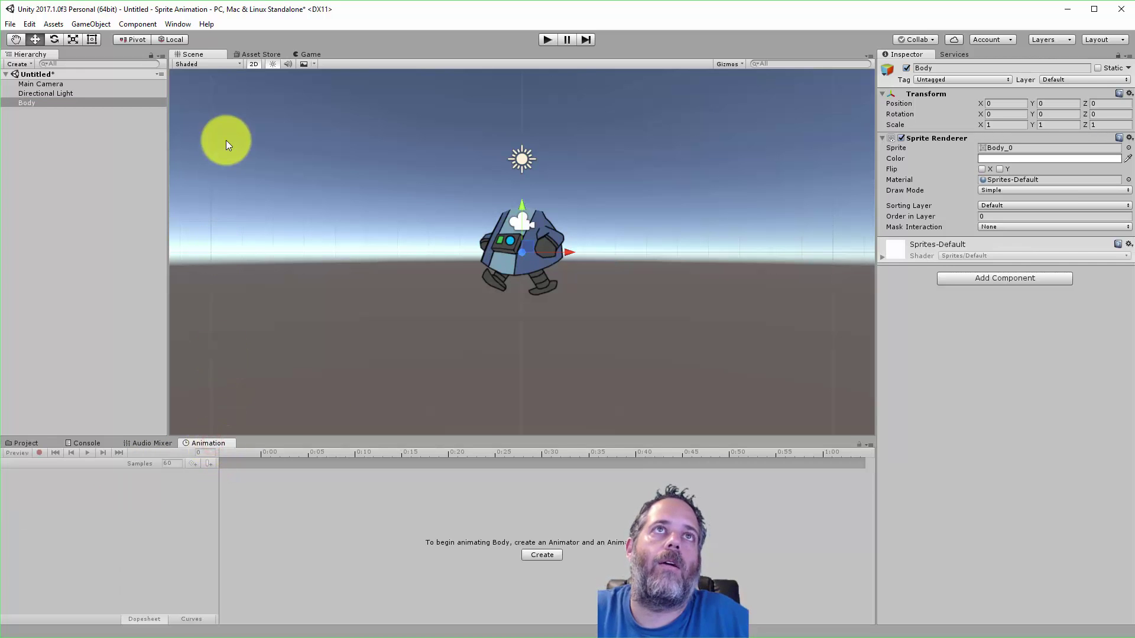
pyautogui.click(185, 25)
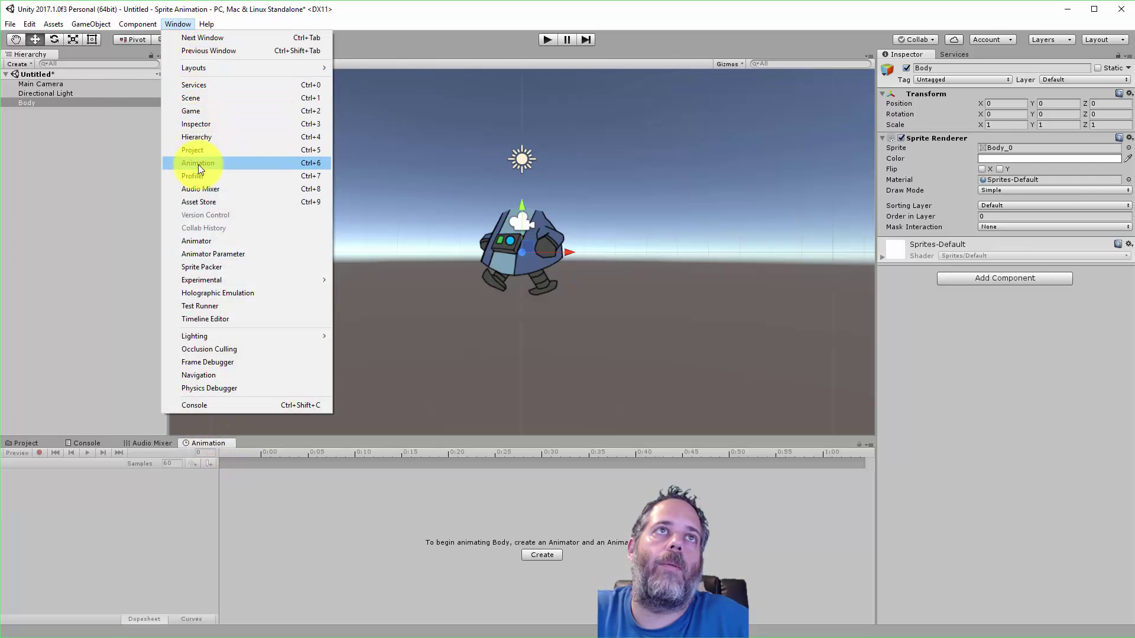
pyautogui.click(76, 101)
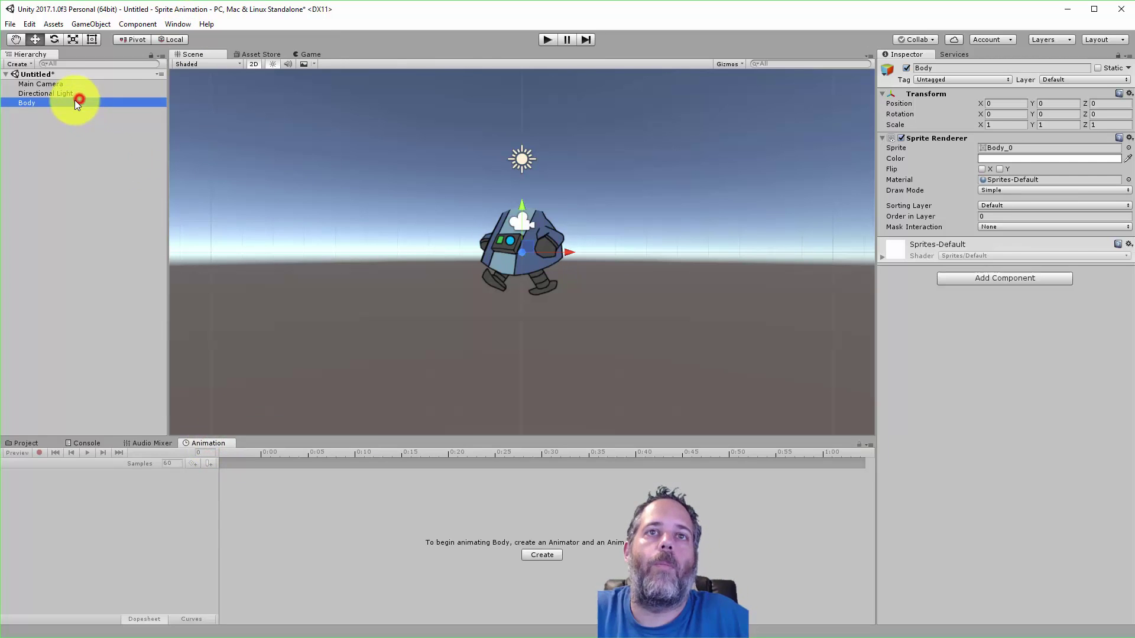
pyautogui.click(534, 555)
pyautogui.write('Body')
pyautogui.click(535, 557)
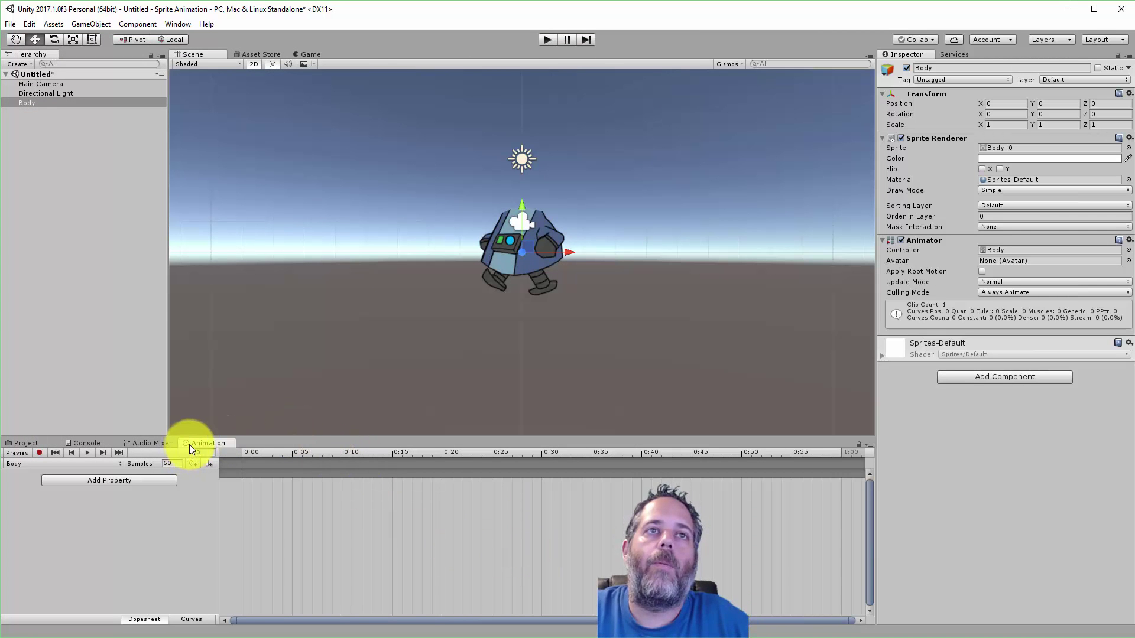
# - Dock and enlarge the Animation panel, then test-drop Body_0–Body_2 into the clip and preview
pyautogui.moveTo(189, 444); pyautogui.dragTo(622, 372)
pyautogui.moveTo(549, 306); pyautogui.dragTo(549, 267)
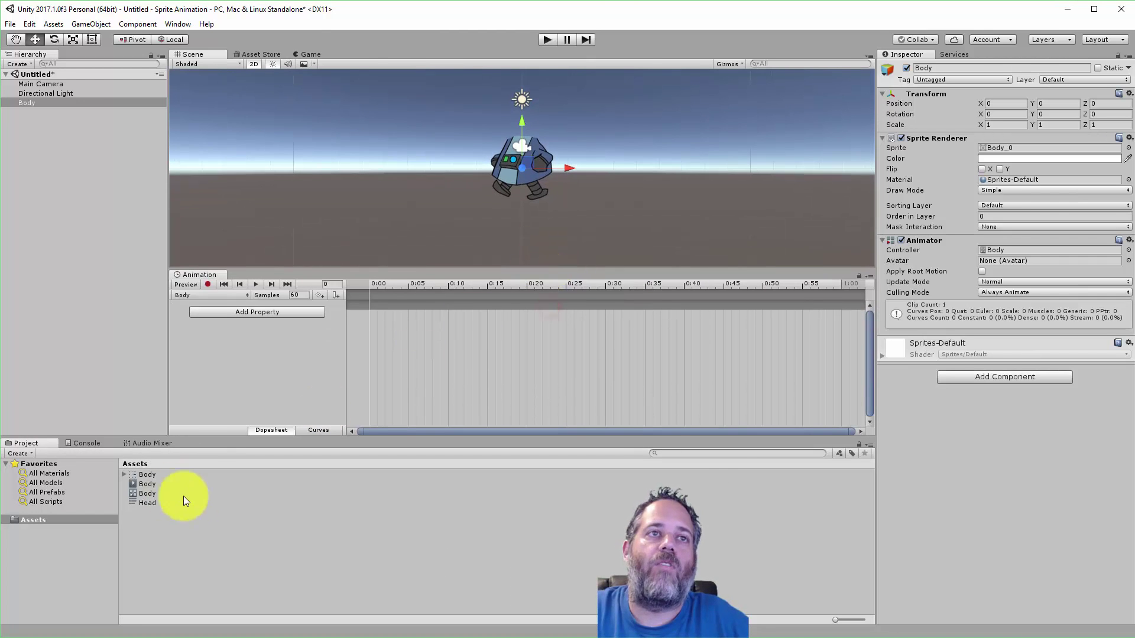
pyautogui.click(123, 476)
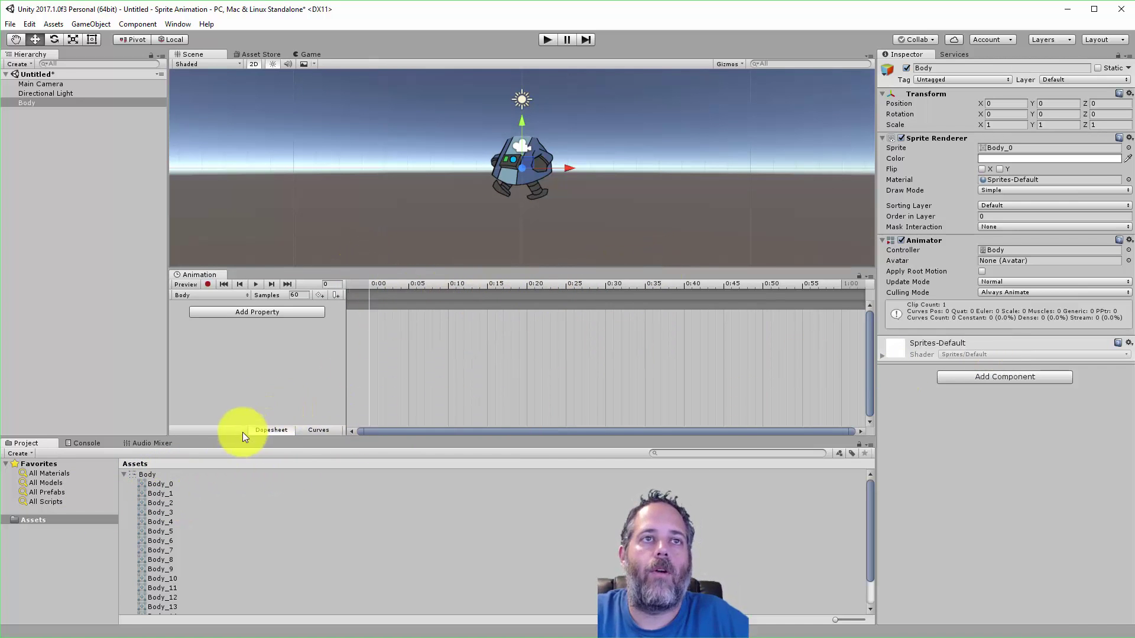
pyautogui.moveTo(171, 483); pyautogui.dragTo(372, 302)
pyautogui.moveTo(156, 494)
pyautogui.mouseDown()
pyautogui.moveTo(241, 463)
pyautogui.moveTo(389, 300)
pyautogui.mouseUp()
pyautogui.moveTo(159, 503); pyautogui.dragTo(424, 305)
pyautogui.click(257, 286)
# - Delete the test keyframes and drop all fifteen frames Body_0–Body_14 onto the timeline
pyautogui.moveTo(358, 298); pyautogui.dragTo(427, 311)
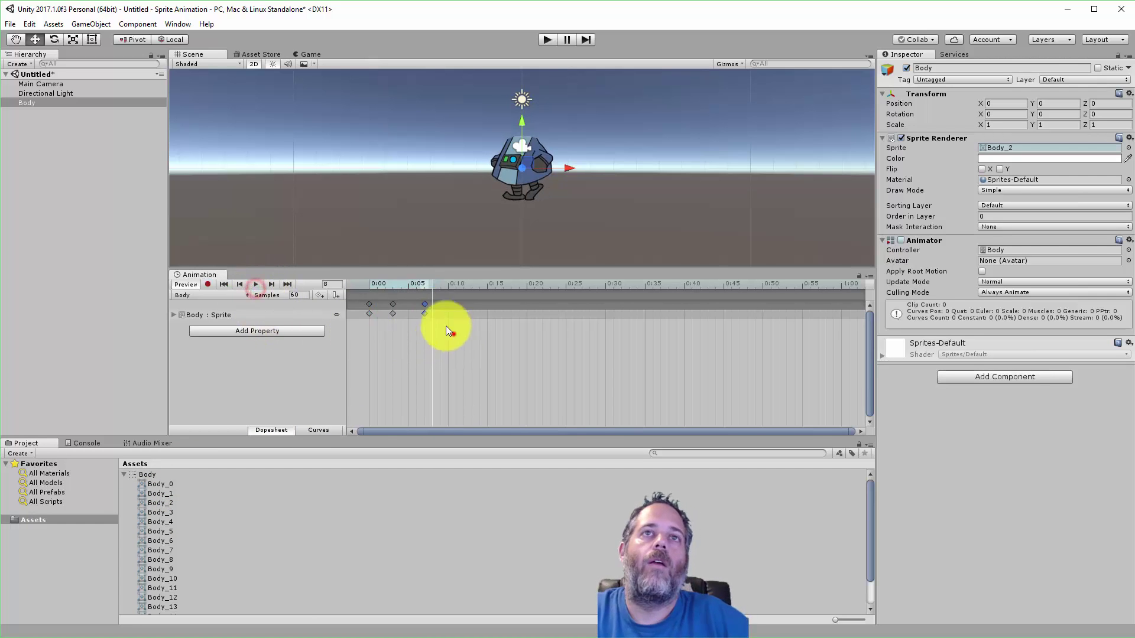
pyautogui.press('Delete')
pyautogui.click(173, 483)
pyautogui.scroll(-2, 170, 482)
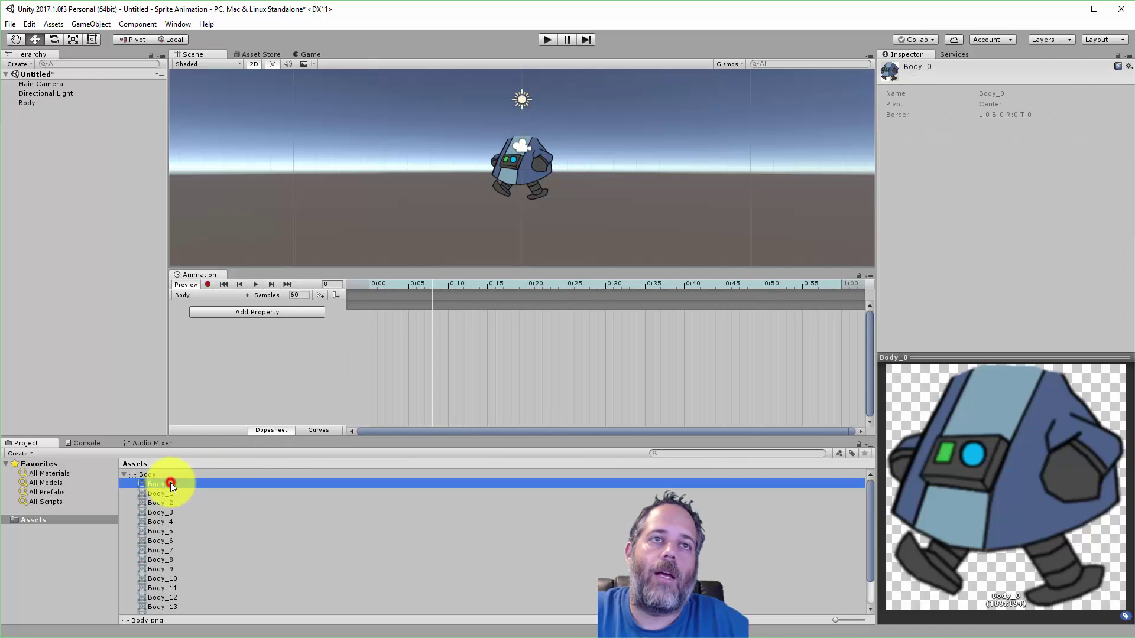
pyautogui.keyDown('shift'); pyautogui.click(165, 582); pyautogui.keyUp('shift')
pyautogui.moveTo(159, 574); pyautogui.dragTo(370, 314)
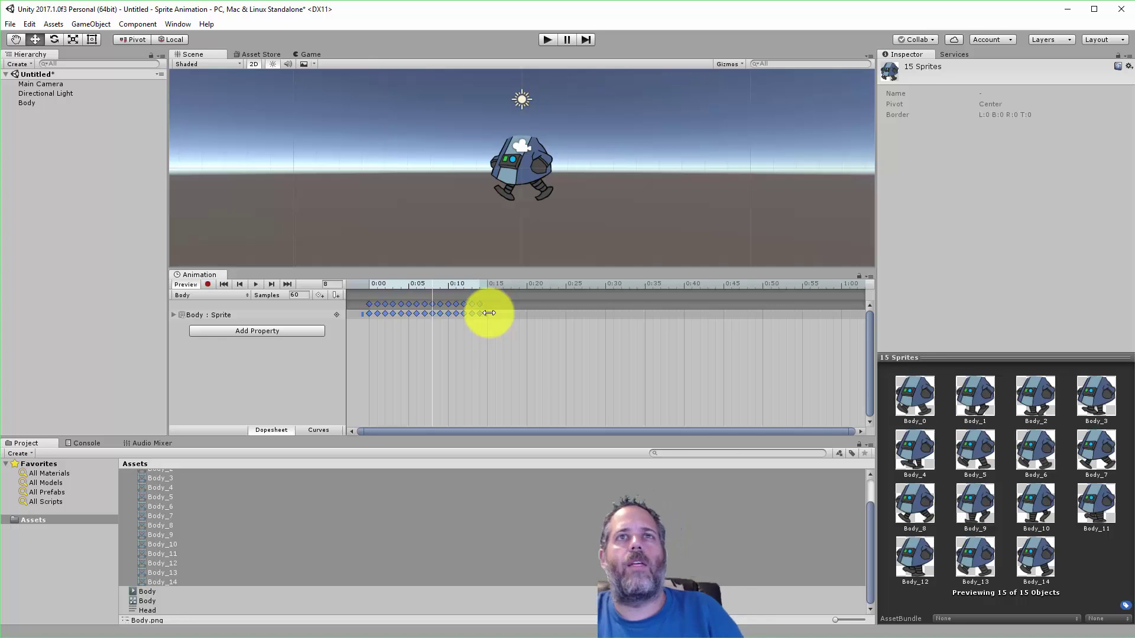
# - Adjust the keyframe spacing to end near 0:14 and preview the walk cycle
pyautogui.moveTo(489, 313); pyautogui.dragTo(826, 303)
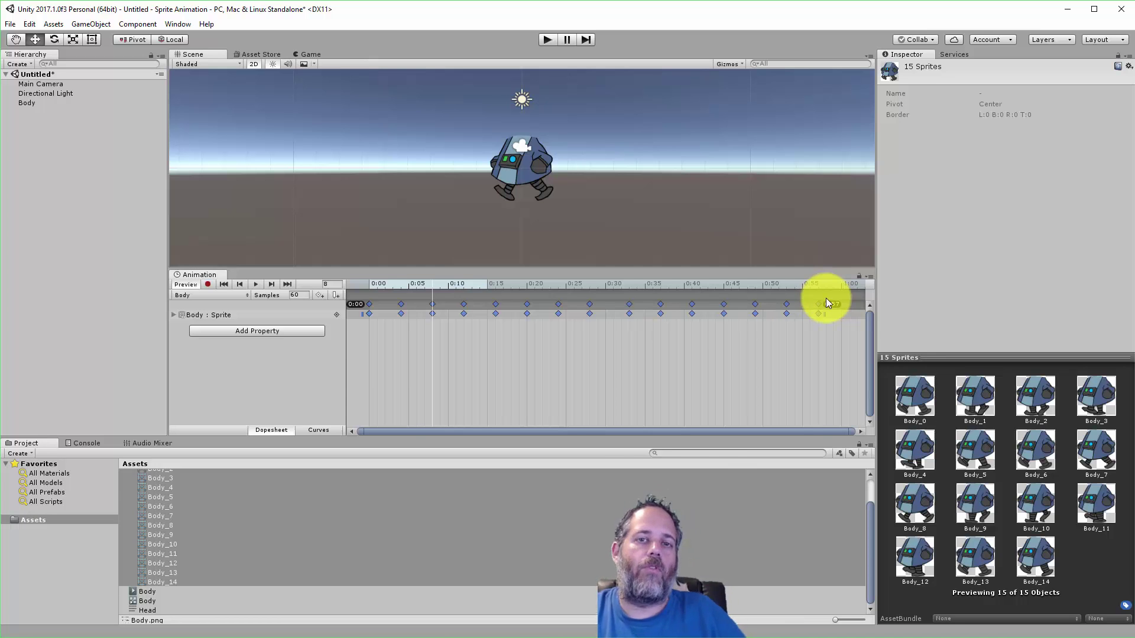
pyautogui.moveTo(826, 303); pyautogui.dragTo(489, 320)
pyautogui.click(257, 284)
pyautogui.click(256, 284)
pyautogui.click(200, 526)
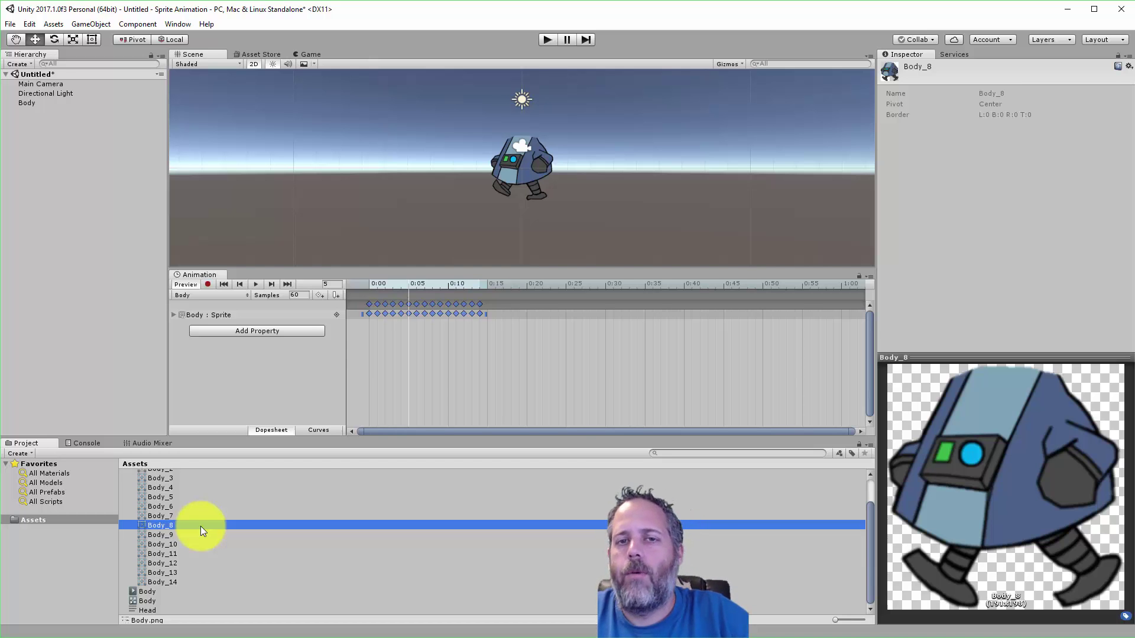
# - Set the Head image's Texture Type to Sprite (2D and UI) with Sprite Mode Multiple
pyautogui.press('Left')
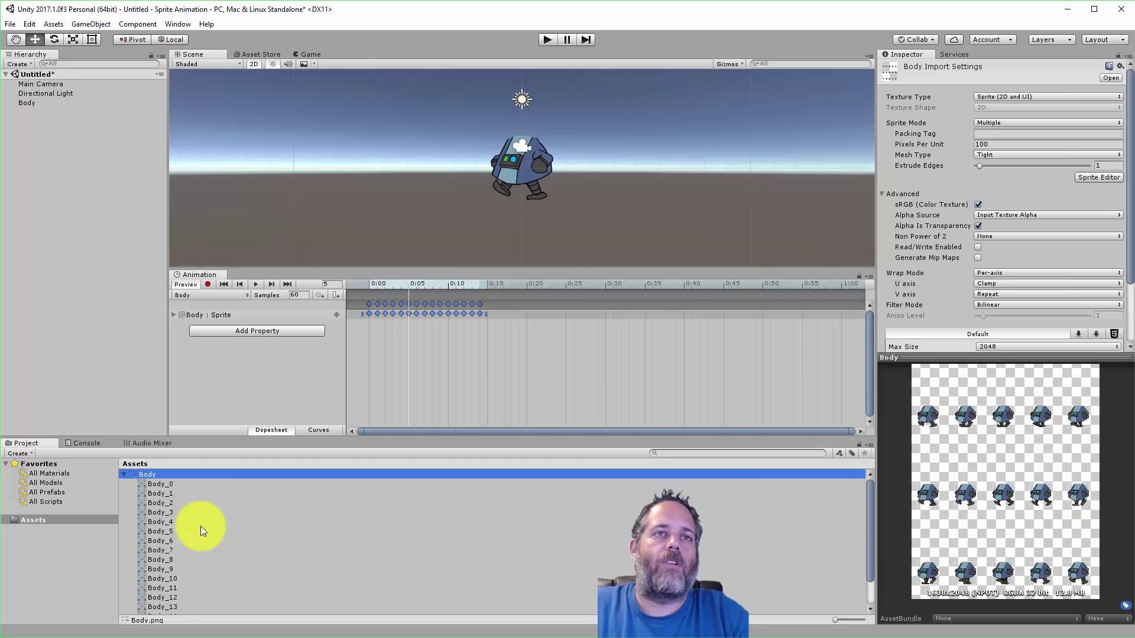
pyautogui.press('Left')
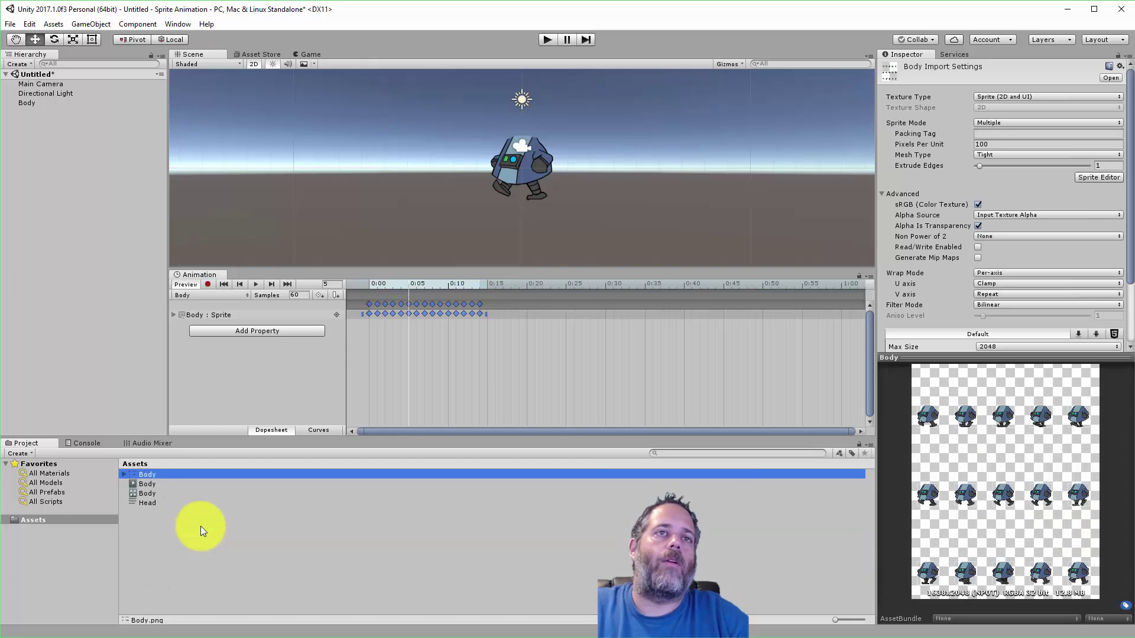
pyautogui.click(136, 503)
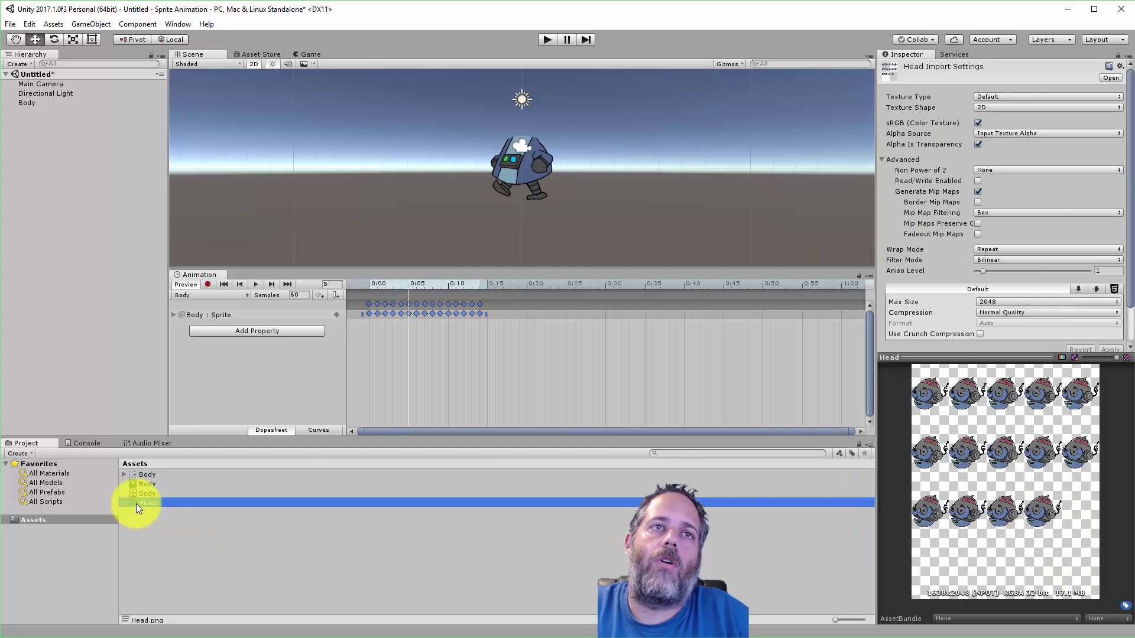
pyautogui.click(1005, 98)
pyautogui.click(1010, 148)
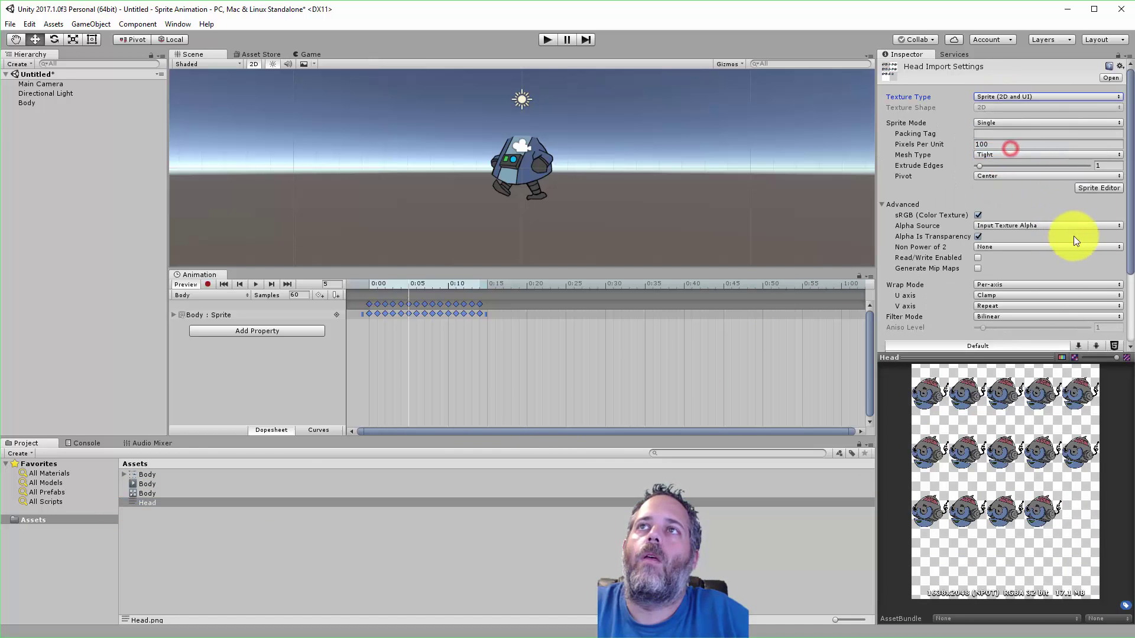
pyautogui.click(1020, 123)
pyautogui.click(1015, 148)
# - Slice the Head sheet automatically in the Sprite Editor and apply the slices
pyautogui.click(1098, 178)
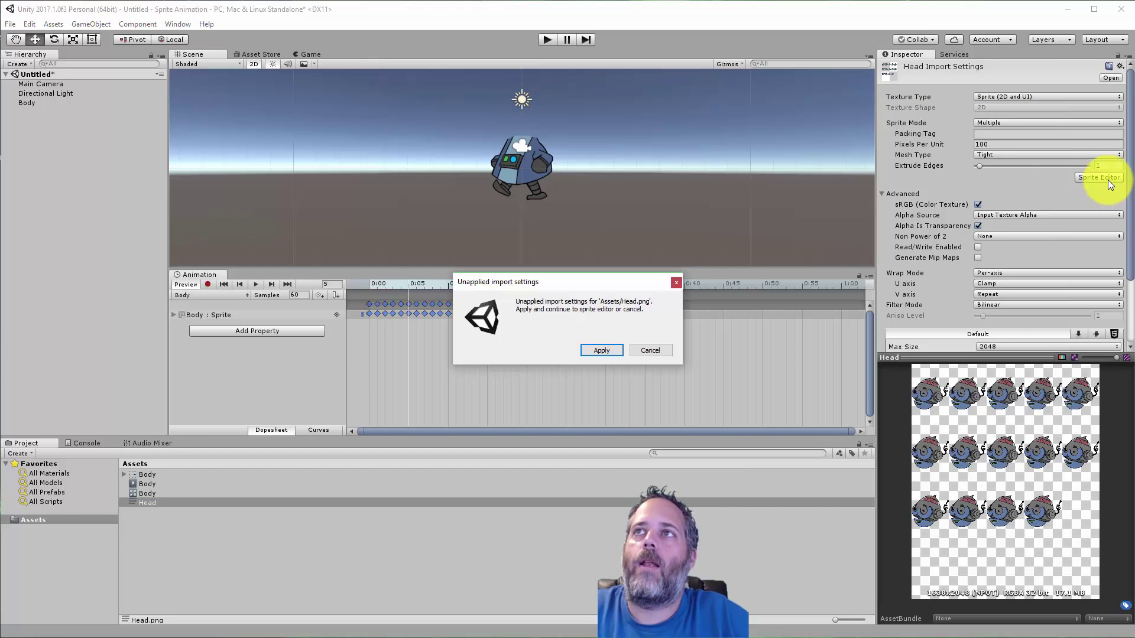
pyautogui.click(613, 349)
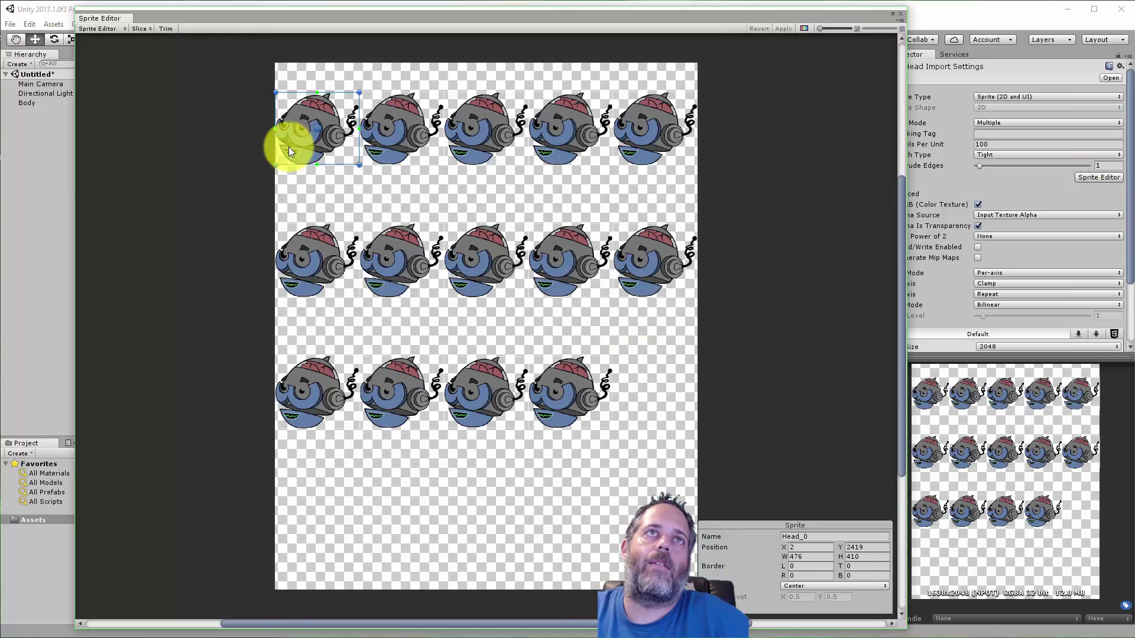
pyautogui.click(147, 28)
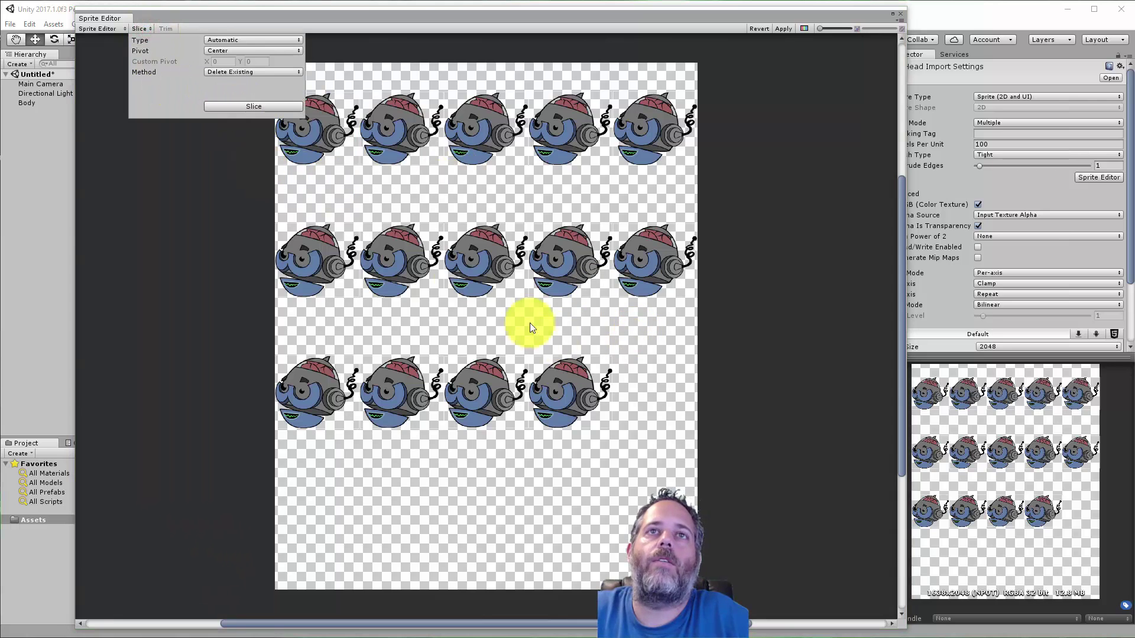
pyautogui.click(786, 27)
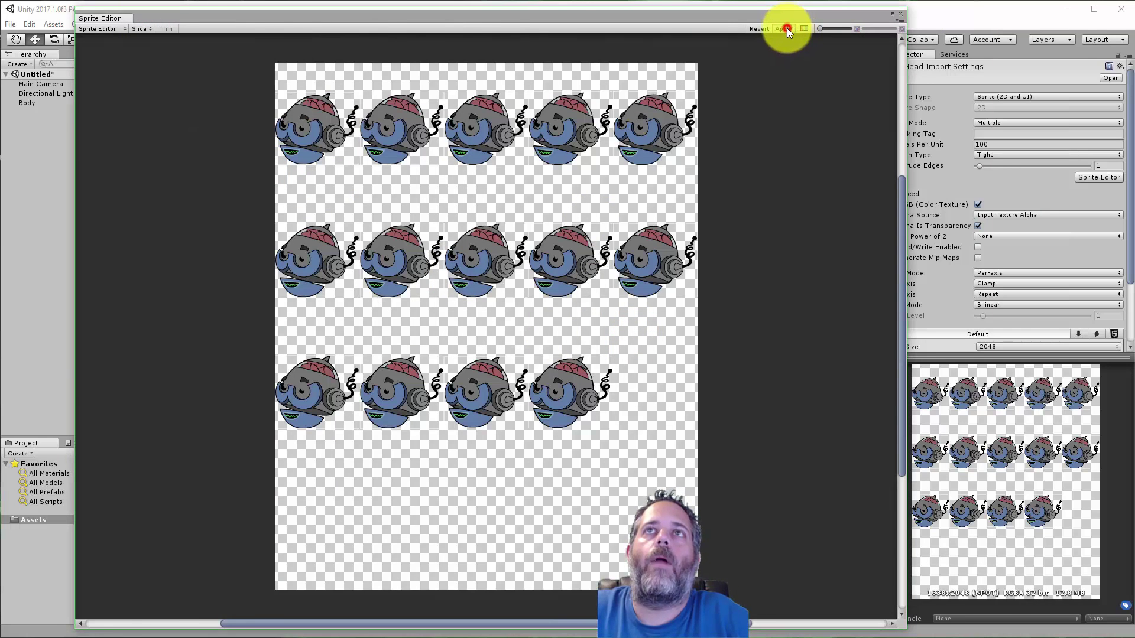
# - Drag a Head sprite frame into the scene and position it on top of the body
pyautogui.click(900, 13)
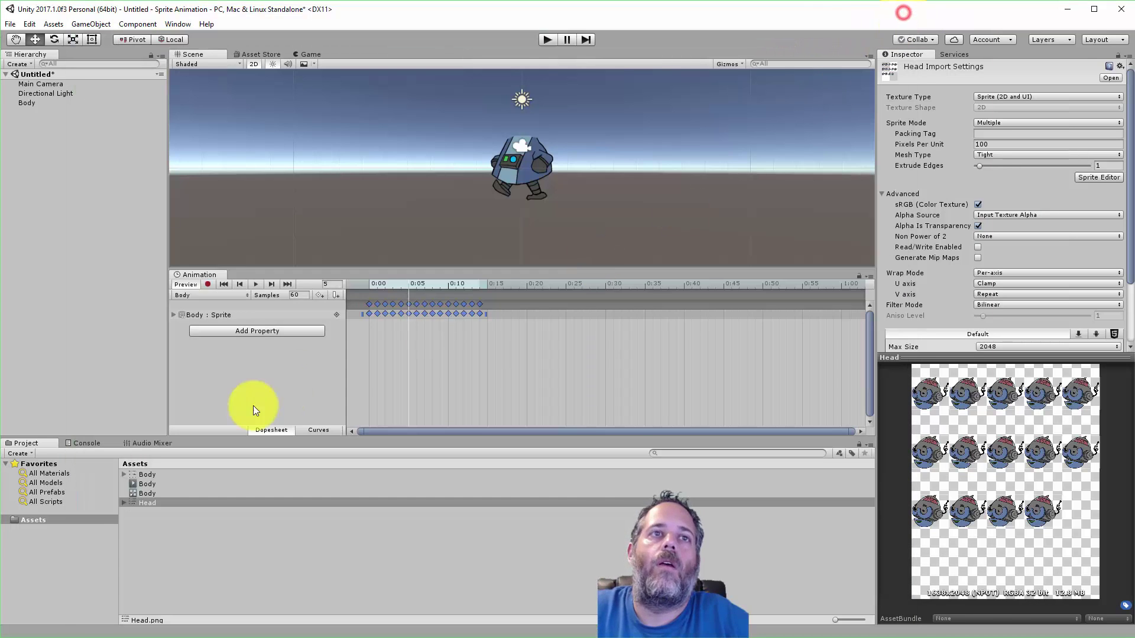
pyautogui.click(123, 504)
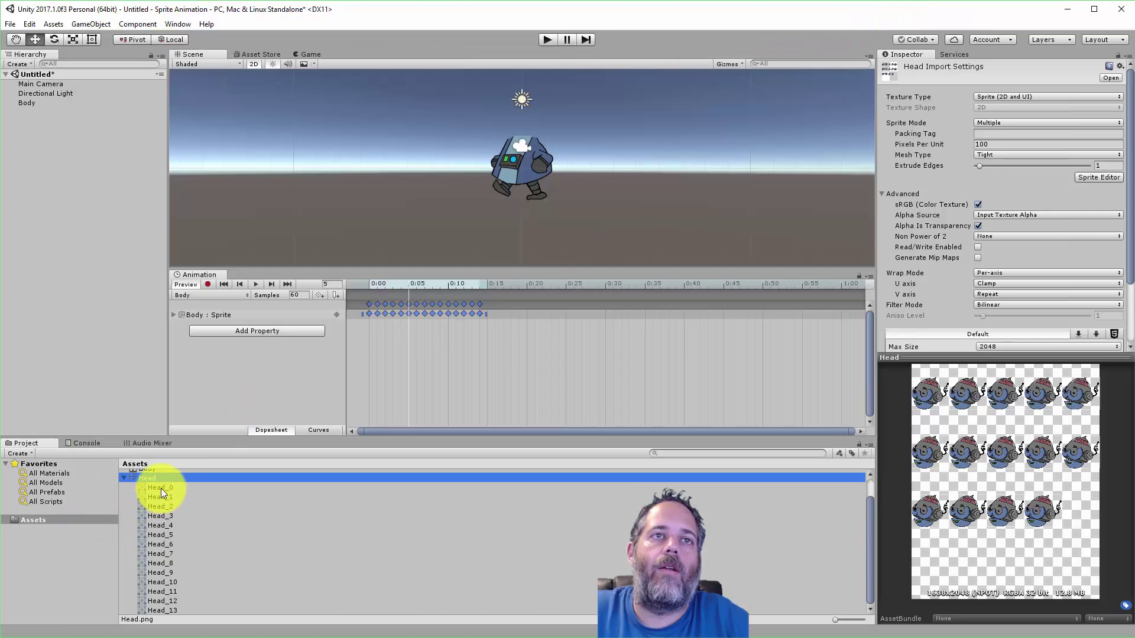
pyautogui.press('Down')
pyautogui.press('Down')
pyautogui.press('Down')
pyautogui.press('Down')
pyautogui.press('Down')
pyautogui.press('Down')
pyautogui.press('Down')
pyautogui.press('Down')
pyautogui.press('Down')
pyautogui.press('Down')
pyautogui.press('Down')
pyautogui.press('Down')
pyautogui.press('Down')
pyautogui.press('Down')
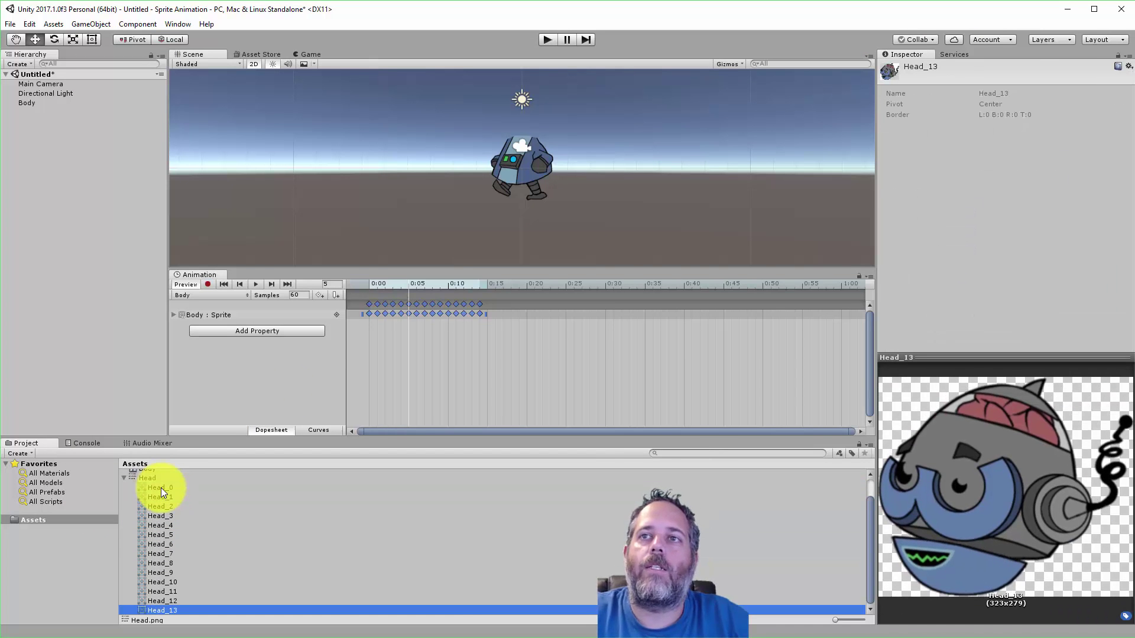
pyautogui.press('Up')
pyautogui.press('Up')
pyautogui.press('Up')
pyautogui.press('Up')
pyautogui.press('Up')
pyautogui.press('Up')
pyautogui.press('Up')
pyautogui.press('Up')
pyautogui.press('Up')
pyautogui.press('Up')
pyautogui.press('Up')
pyautogui.press('Up')
pyautogui.press('Up')
pyautogui.press('Up')
pyautogui.press('Down')
pyautogui.press('Down')
pyautogui.press('Down')
pyautogui.press('Down')
pyautogui.press('Down')
pyautogui.press('Down')
pyautogui.press('Down')
pyautogui.press('Down')
pyautogui.press('Down')
pyautogui.press('Down')
pyautogui.press('Down')
pyautogui.press('Down')
pyautogui.press('Down')
pyautogui.press('Down')
pyautogui.moveTo(155, 480); pyautogui.dragTo(59, 137)
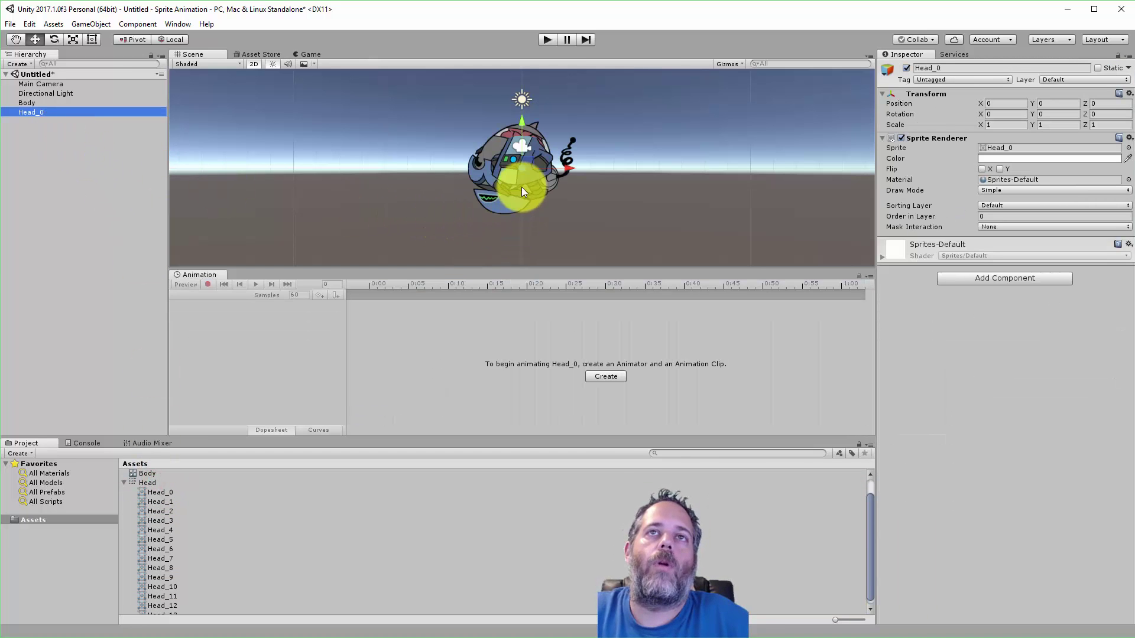
pyautogui.moveTo(522, 185); pyautogui.dragTo(497, 161, button='middle')
pyautogui.moveTo(498, 161); pyautogui.dragTo(500, 98)
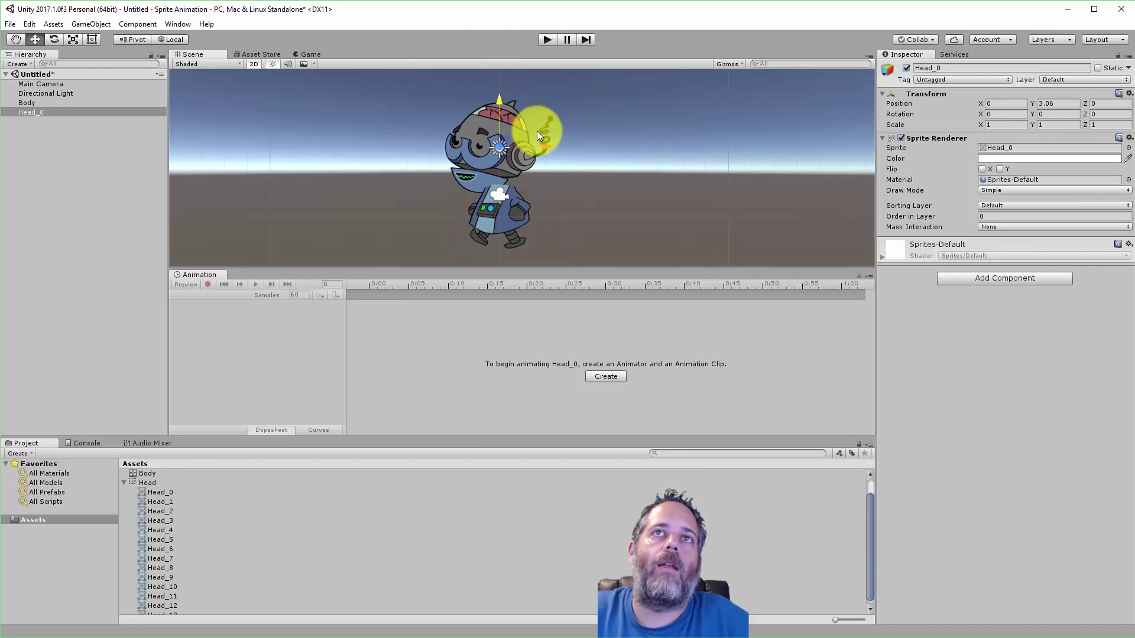
pyautogui.moveTo(537, 133); pyautogui.dragTo(566, 147)
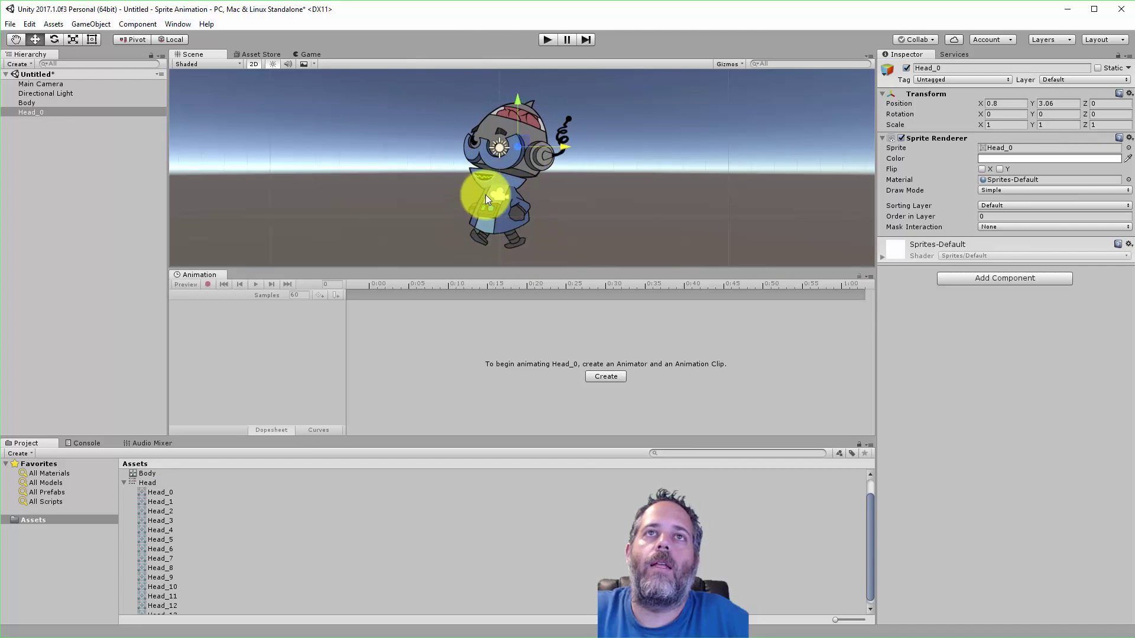
# - Set the head's Order in Layer to 1, then reselect Body
pyautogui.click(985, 218)
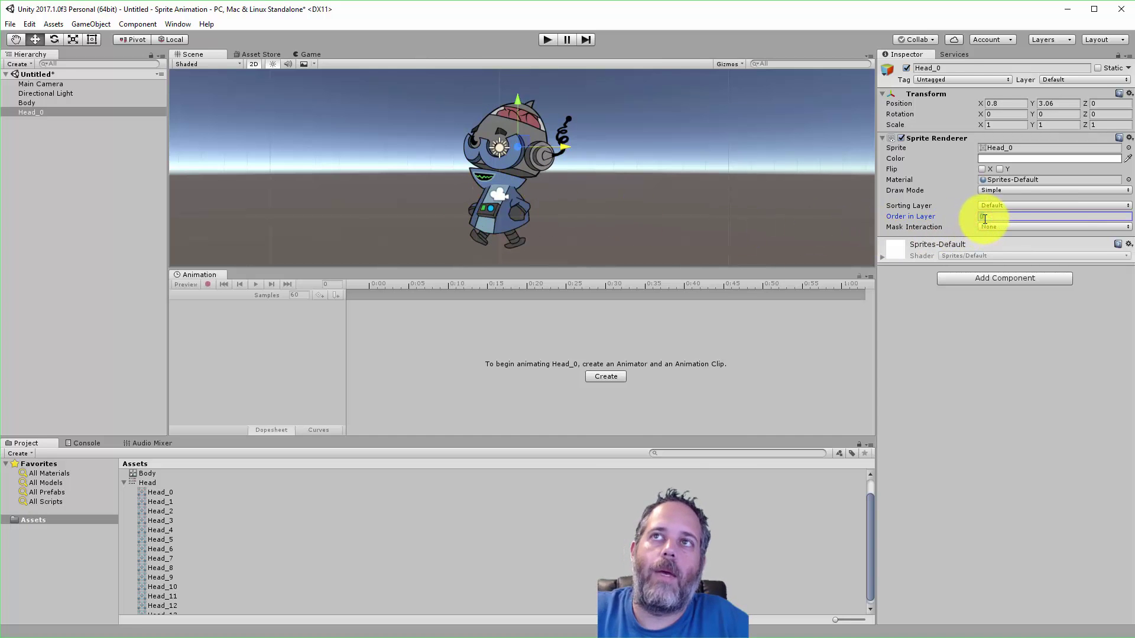
pyautogui.write('1')
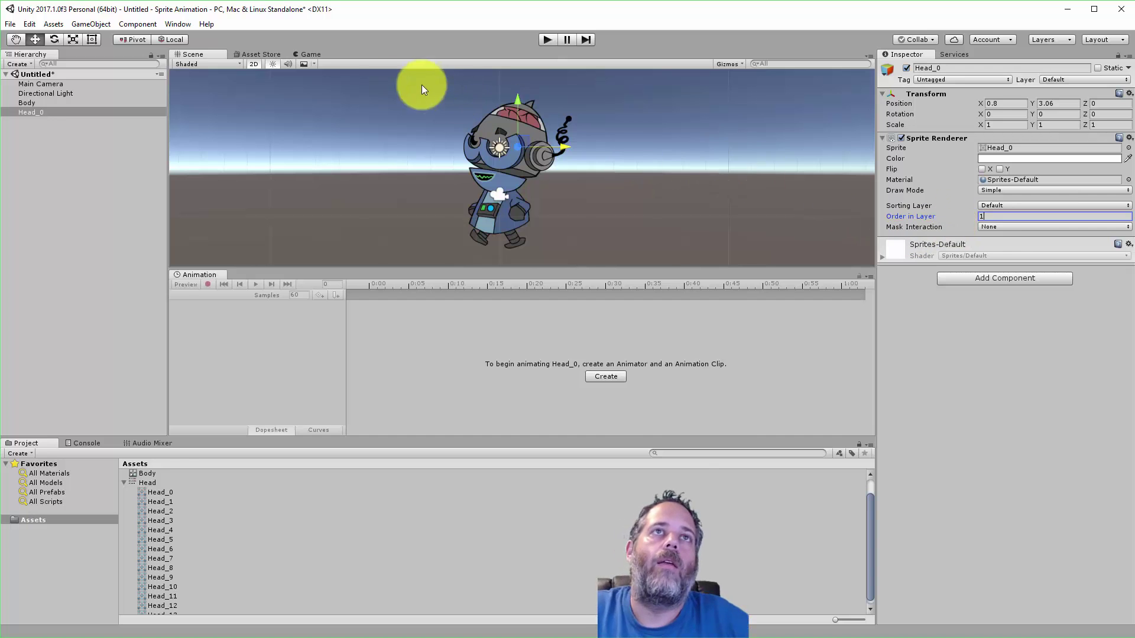
pyautogui.click(130, 103)
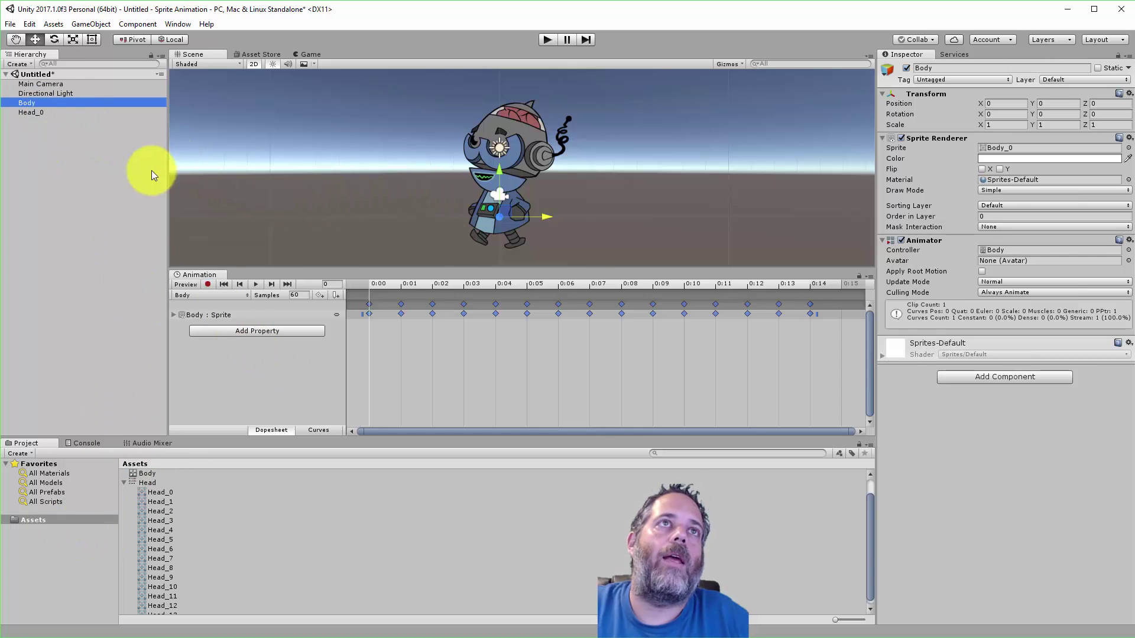
# - Delete the Body animation clip and Body animator controller from Assets
pyautogui.moveTo(41, 120); pyautogui.dragTo(41, 114)
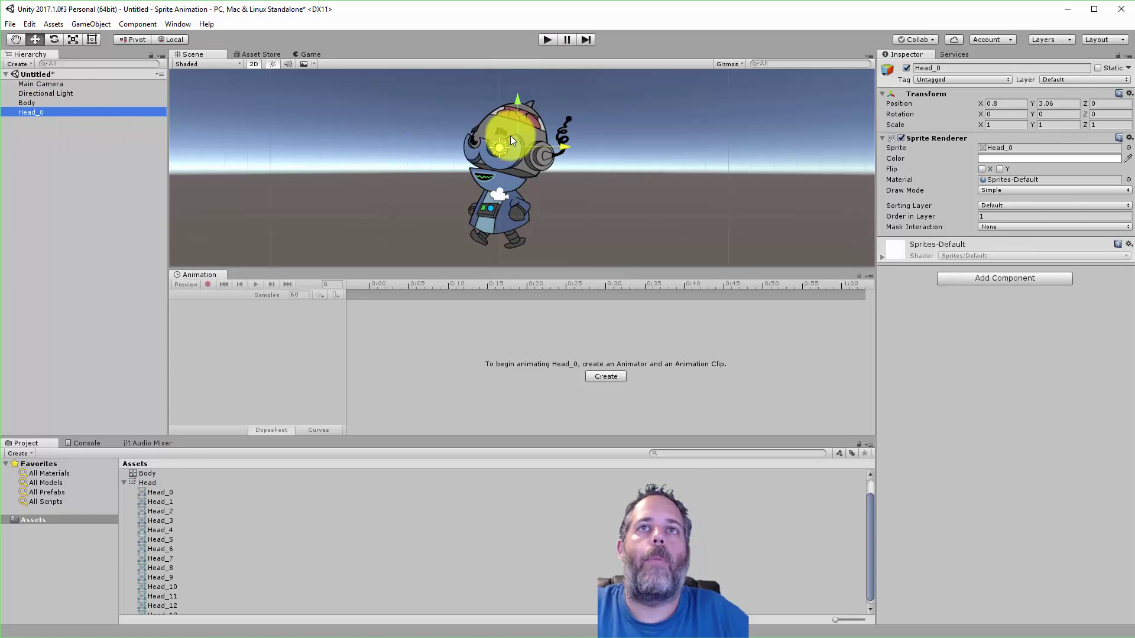
pyautogui.click(155, 483)
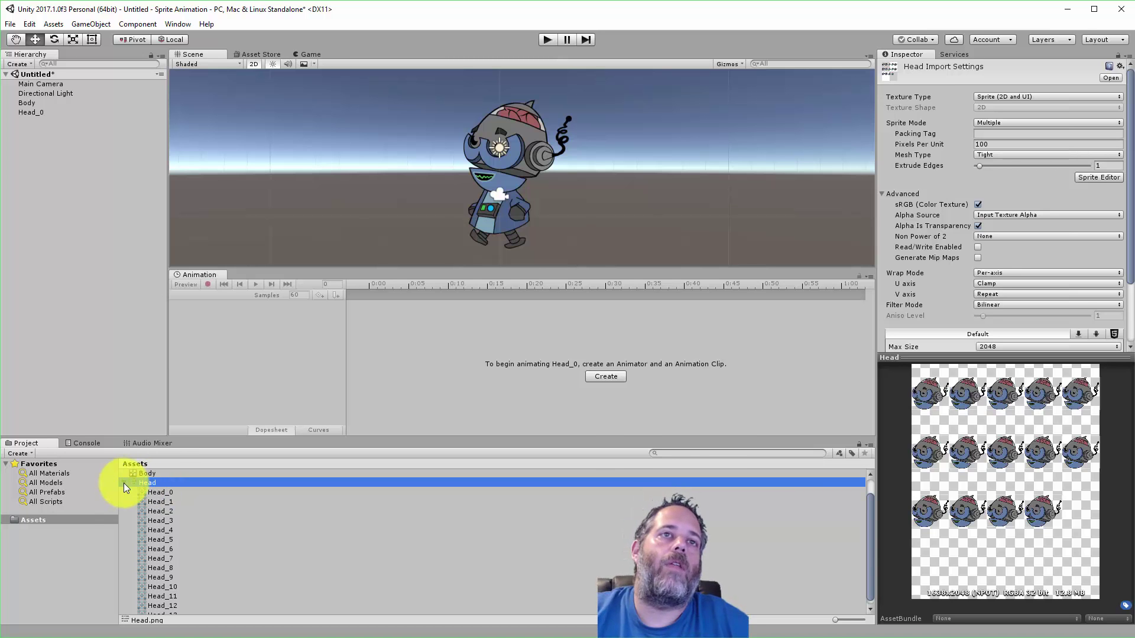
pyautogui.click(123, 483)
pyautogui.click(142, 484)
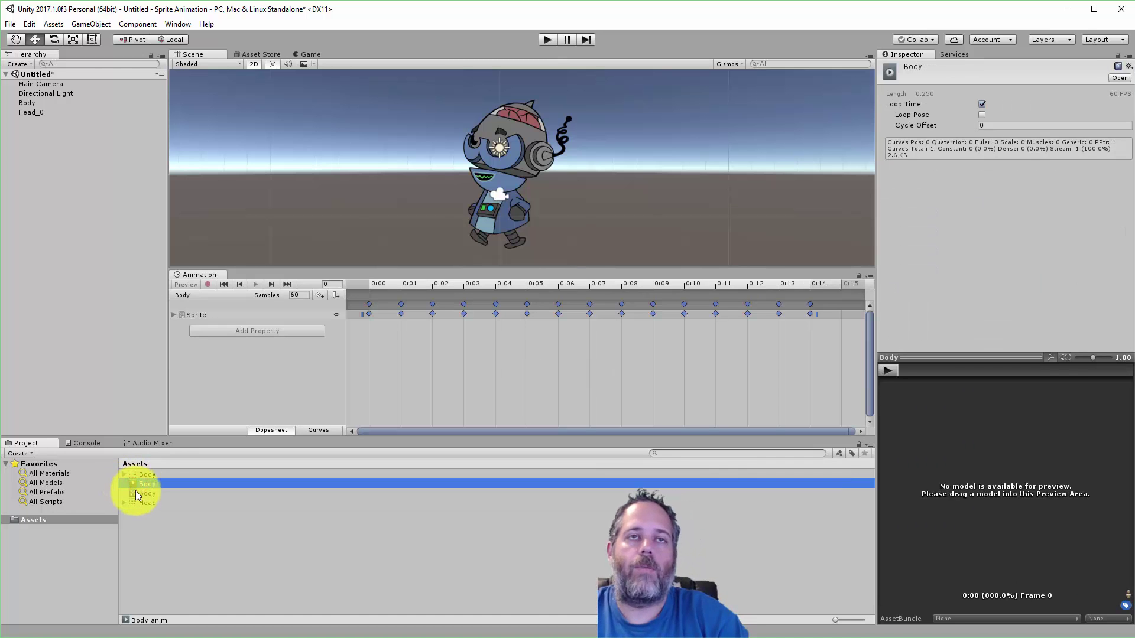
pyautogui.press('Delete')
pyautogui.press('Return')
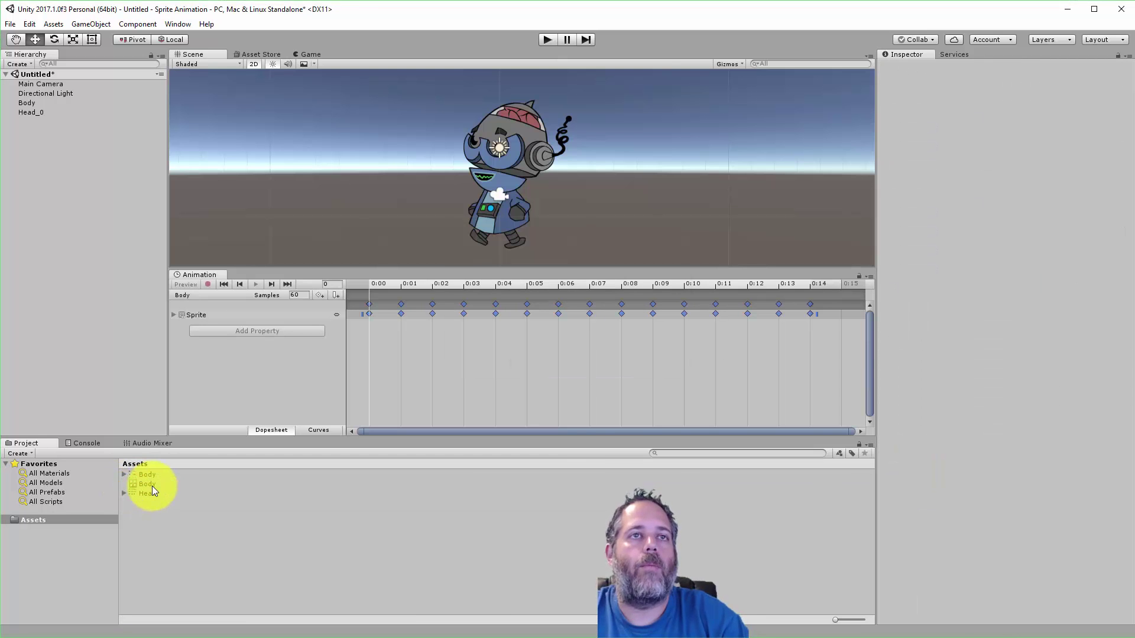
pyautogui.press('Delete')
pyautogui.press('Return')
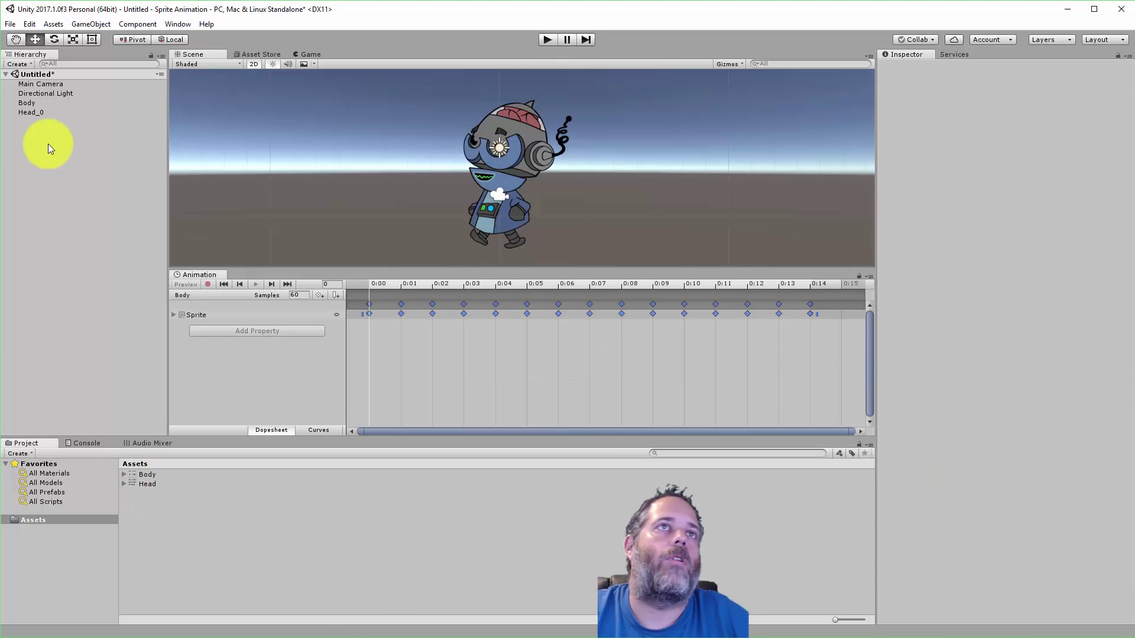
# - Create an empty object in the Hierarchy named Robot
pyautogui.rightClick(46, 148)
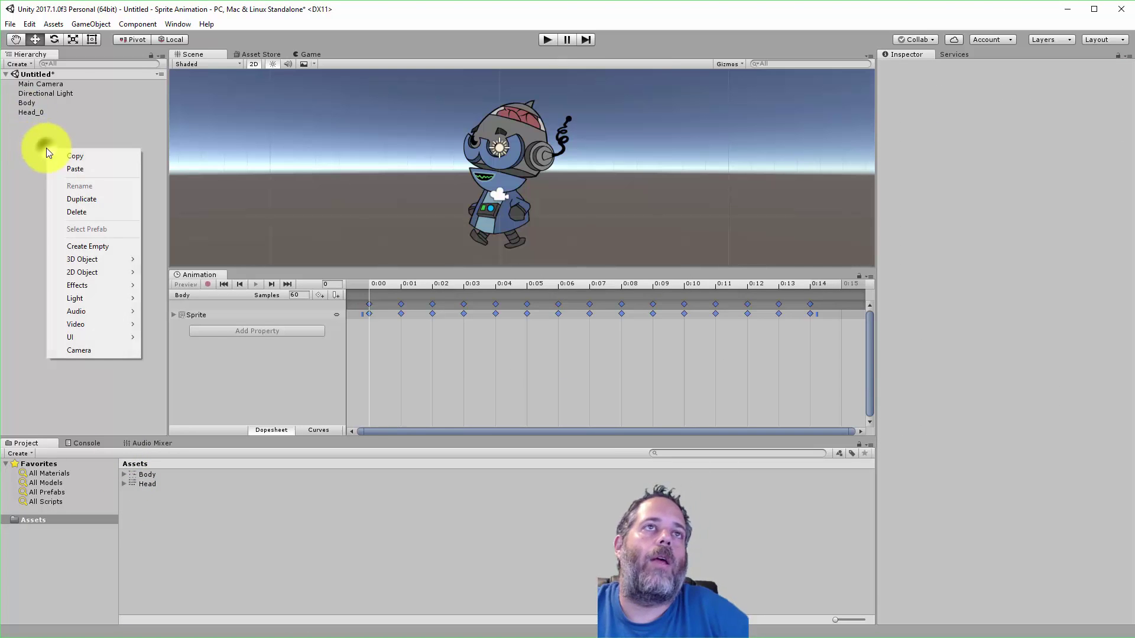
pyautogui.click(77, 246)
pyautogui.press('F2')
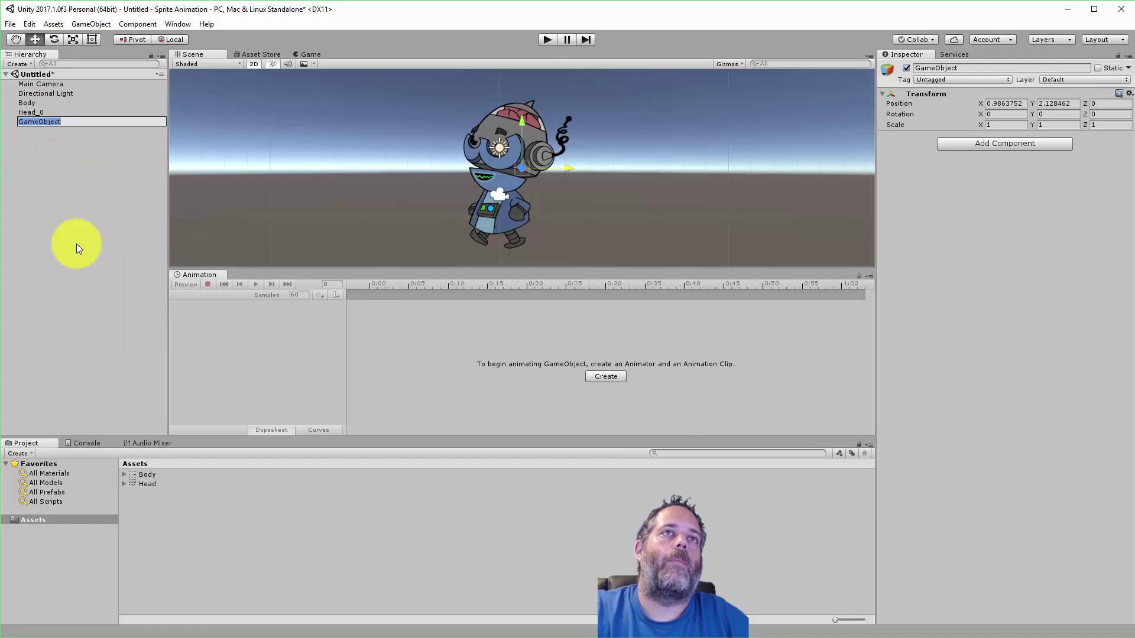
pyautogui.write('Robot')
pyautogui.press('Return')
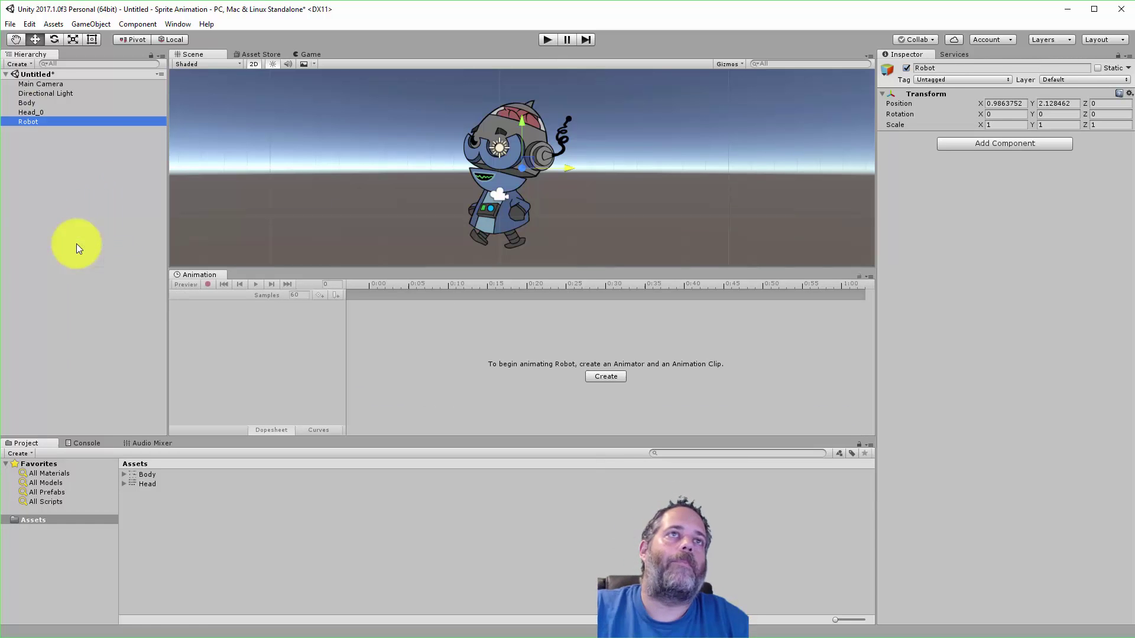
# - Nest Body and Head_0 under Robot and rename it Robot Sprite
pyautogui.click(37, 112)
pyautogui.keyDown('shift'); pyautogui.click(30, 105); pyautogui.keyUp('shift')
pyautogui.moveTo(33, 104); pyautogui.dragTo(37, 123)
pyautogui.click(36, 105)
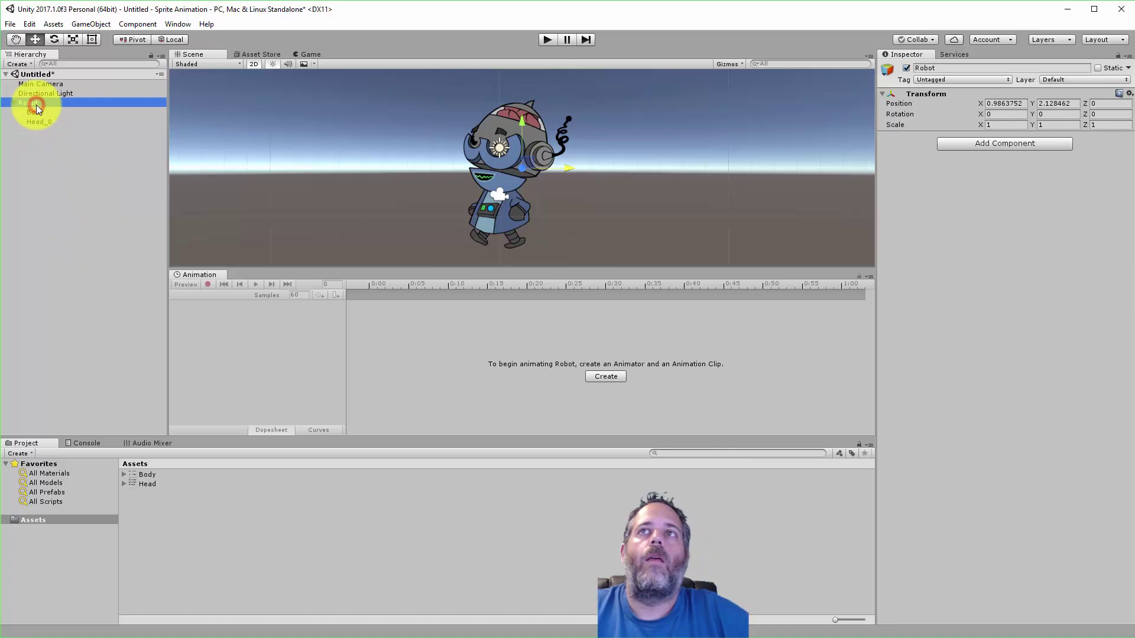
pyautogui.click(37, 105)
pyautogui.write('Sprite')
pyautogui.press('Return')
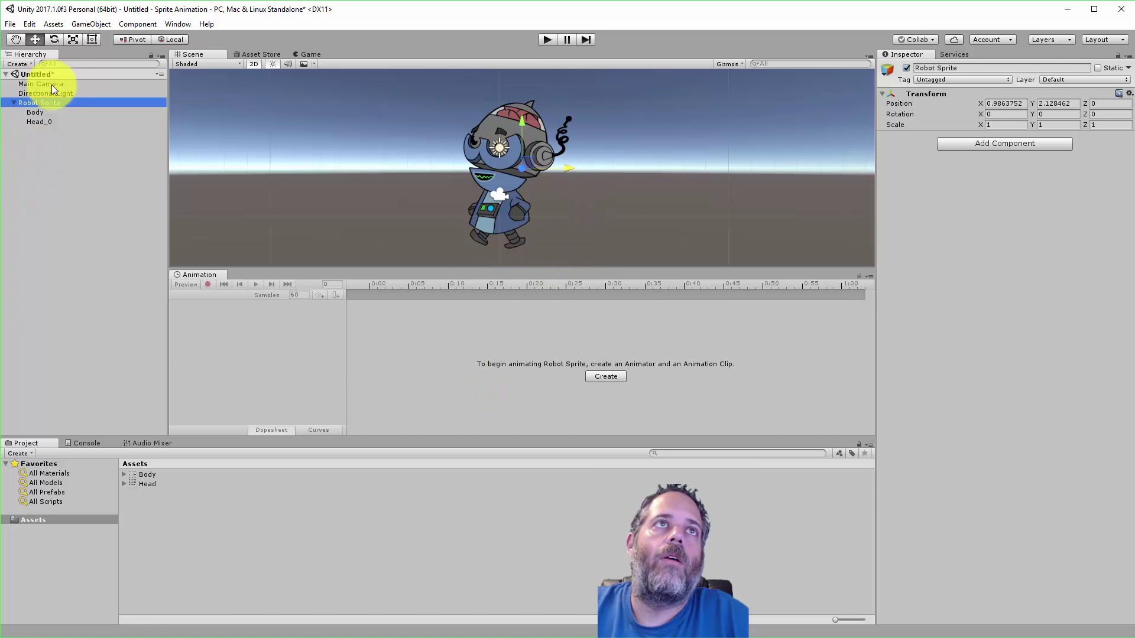
# - With Robot Sprite selected, create an animator and a new clip saved as 'Robot Full Sprite'
pyautogui.click(37, 101)
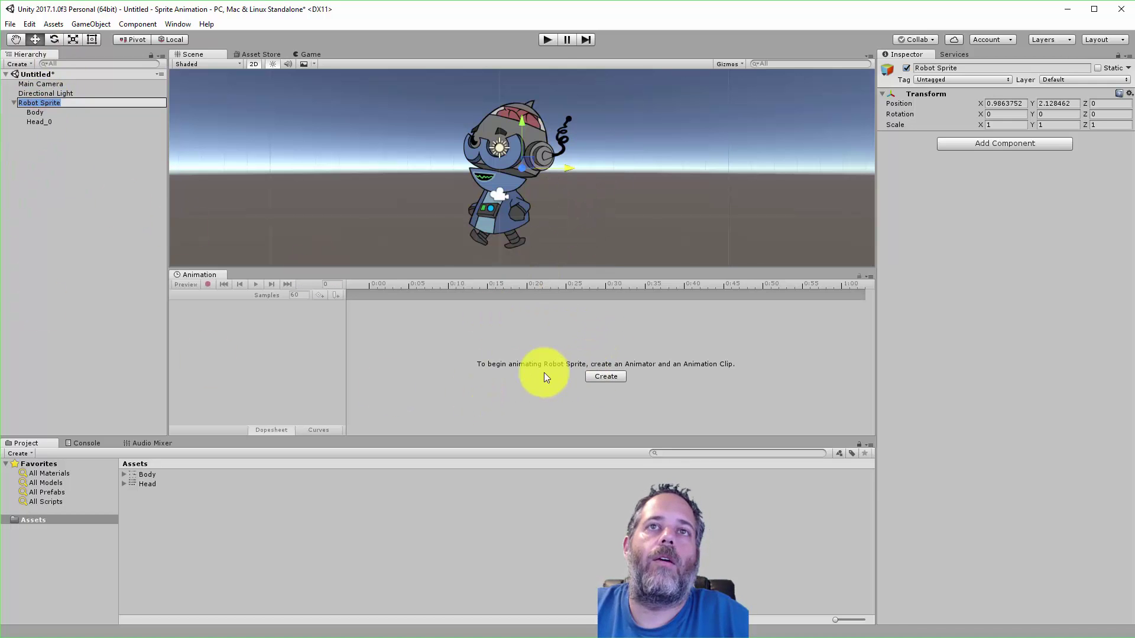
pyautogui.click(616, 377)
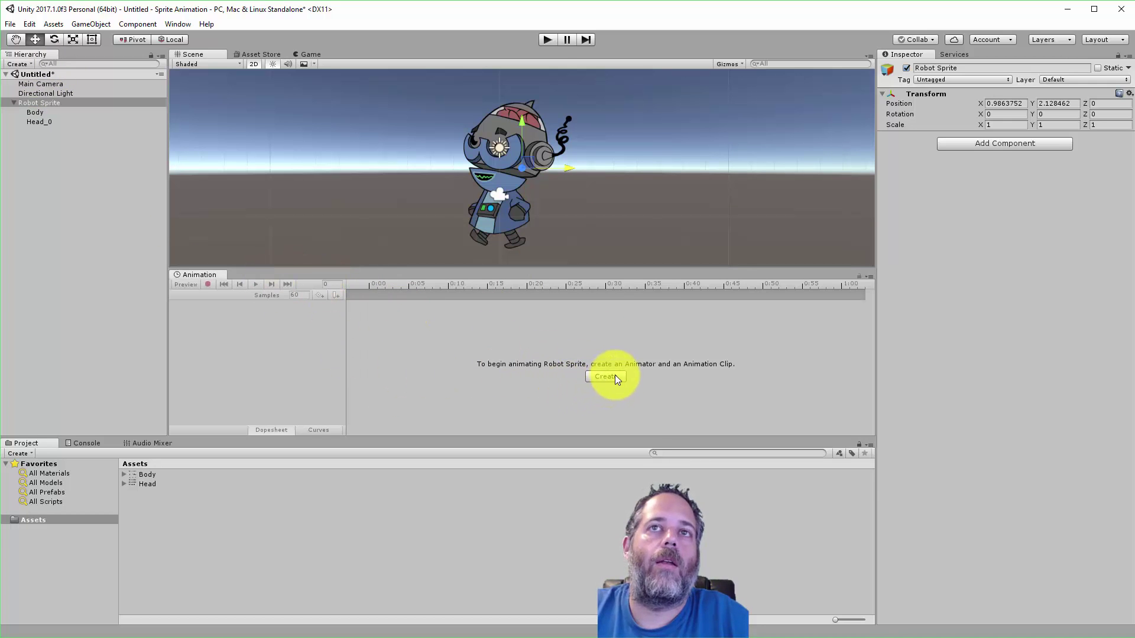
pyautogui.click(609, 376)
pyautogui.write('Robot ')
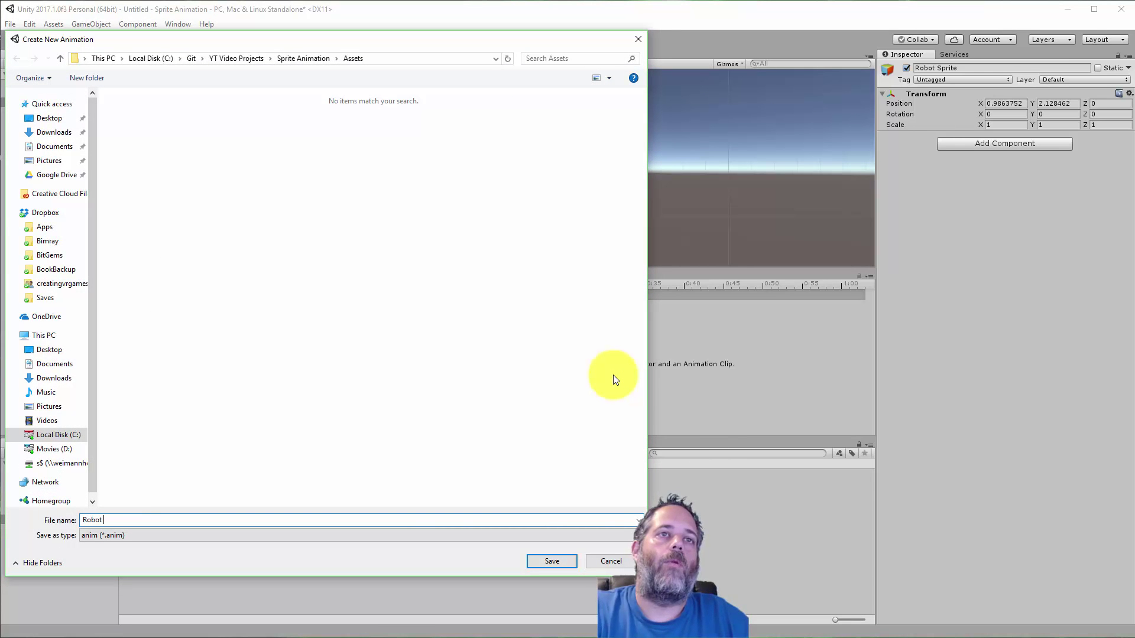
pyautogui.write('Full Sprite')
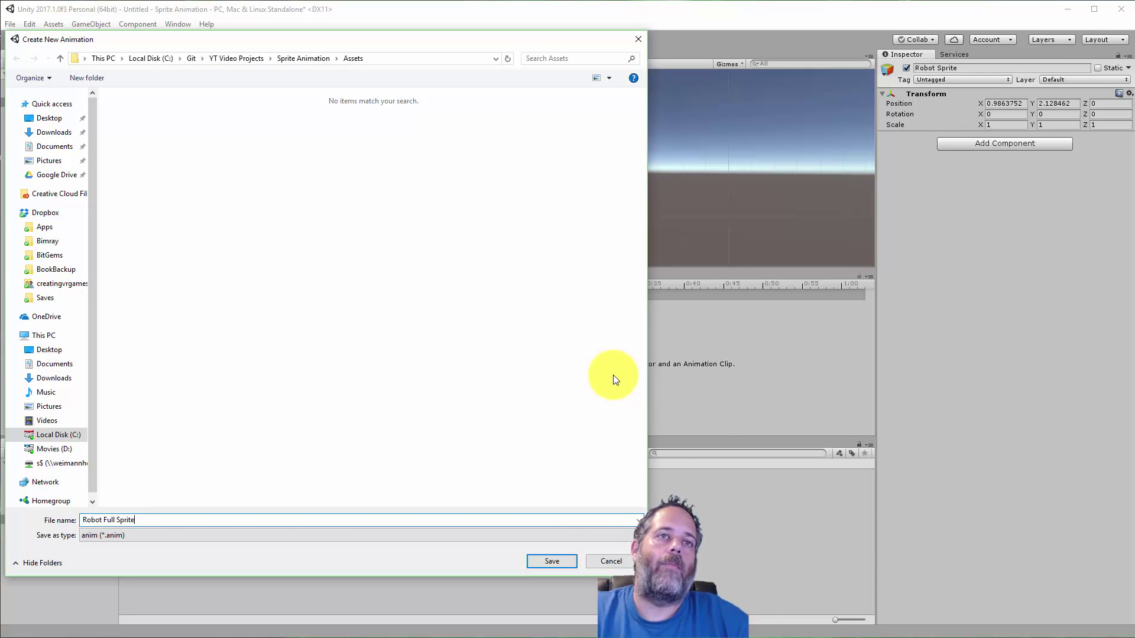
pyautogui.press('Return')
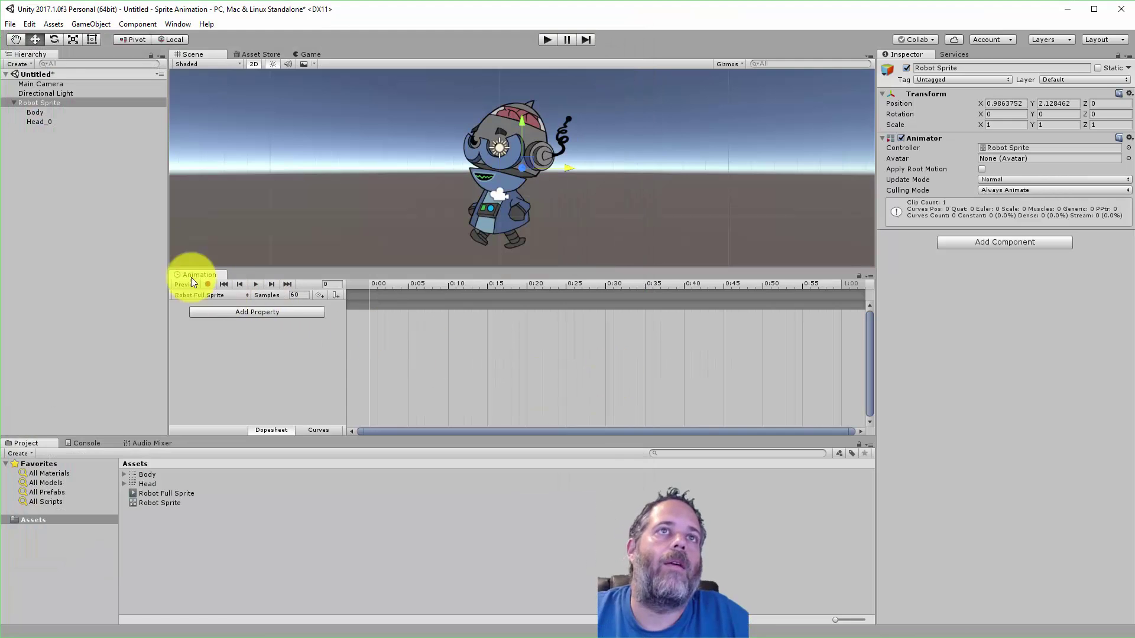
# - Add the Body > Sprite Renderer > Sprite property as an animated track in the clip
pyautogui.click(218, 318)
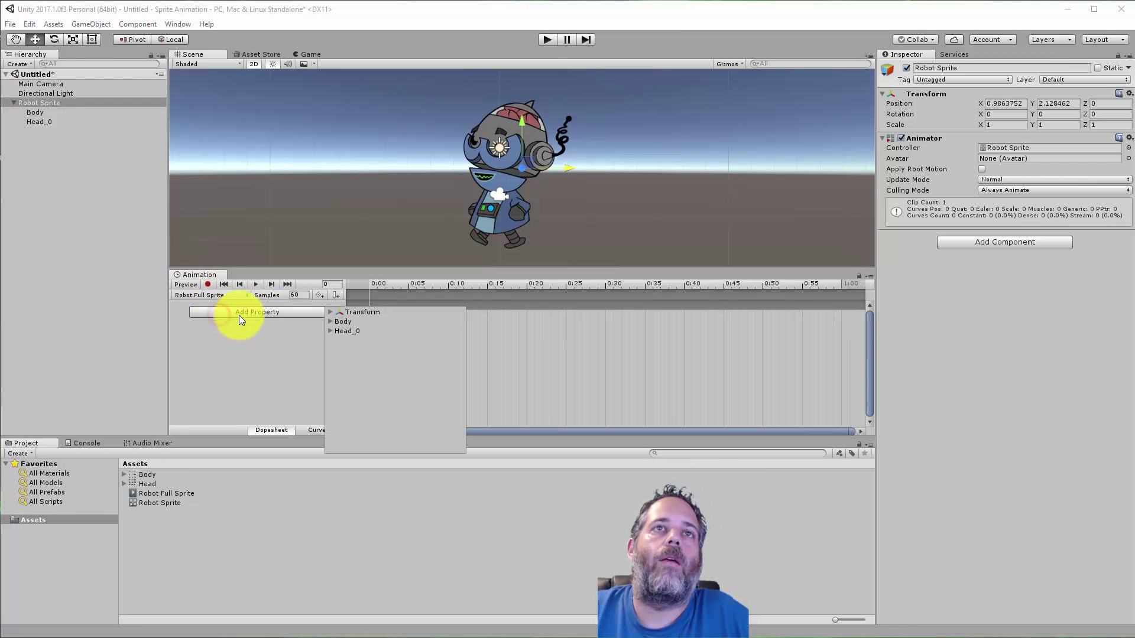
pyautogui.click(329, 321)
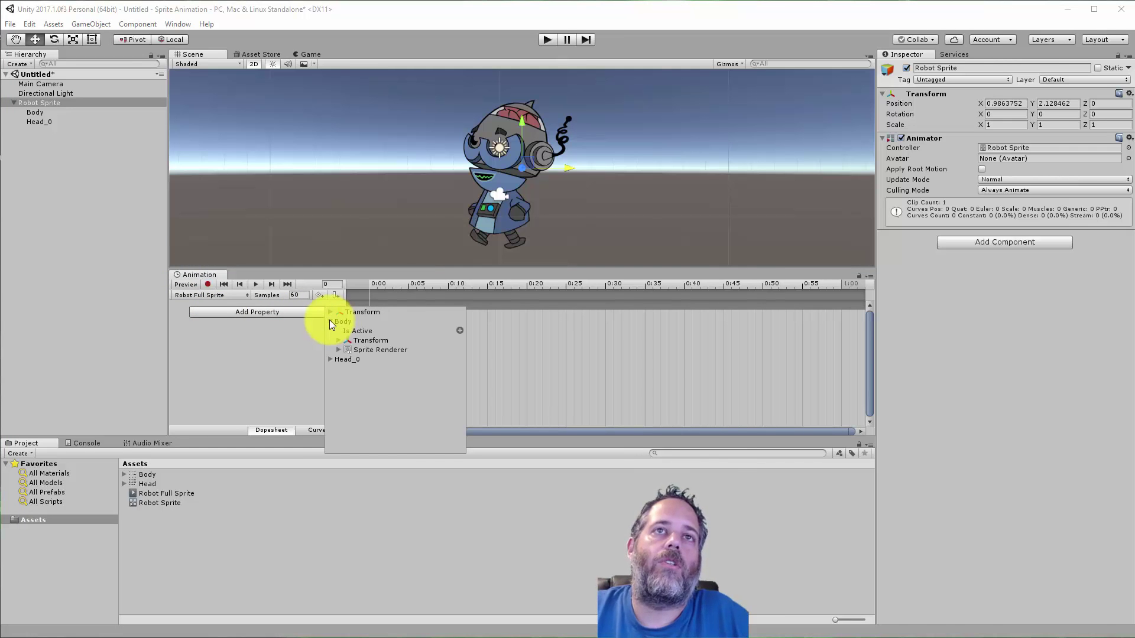
pyautogui.click(338, 350)
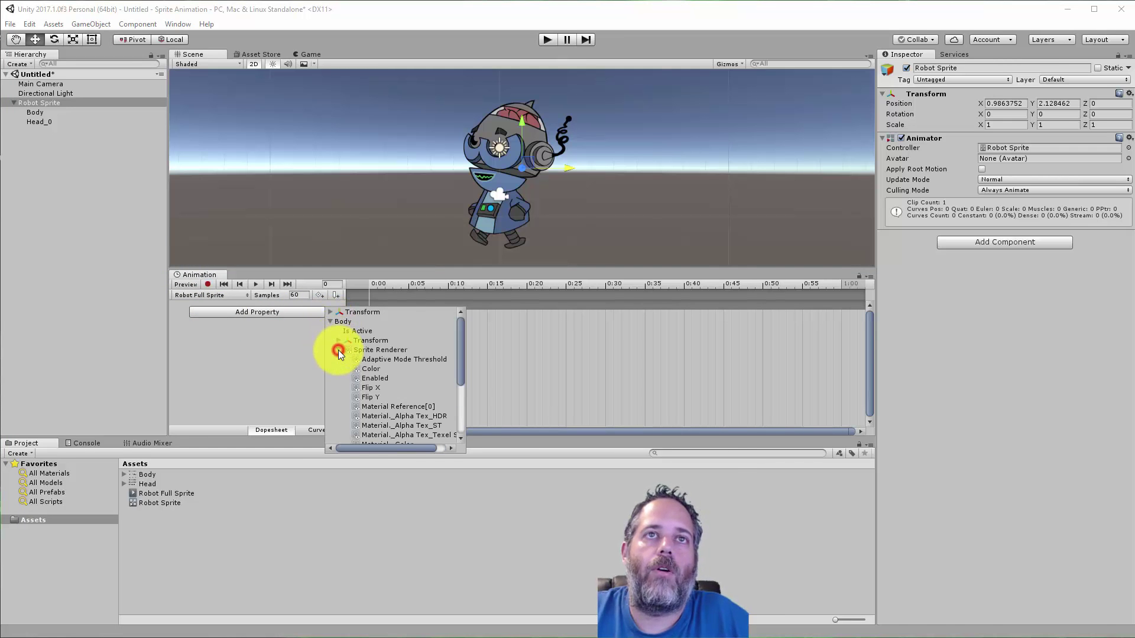
pyautogui.scroll(-5, 437, 395)
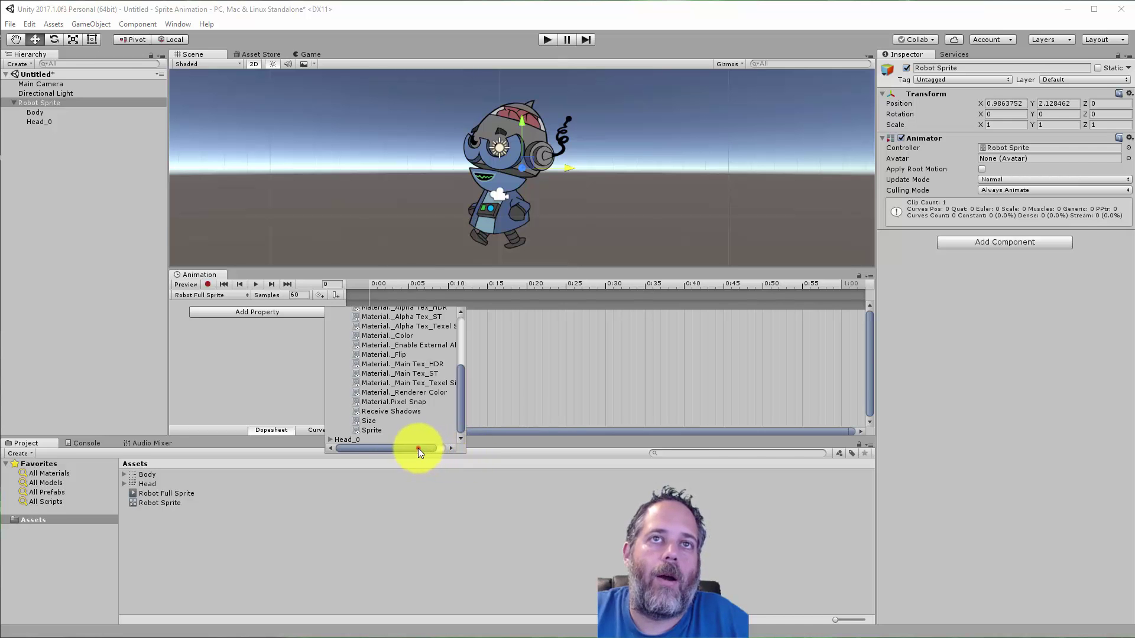
pyautogui.moveTo(417, 448); pyautogui.dragTo(390, 451)
pyautogui.click(370, 428)
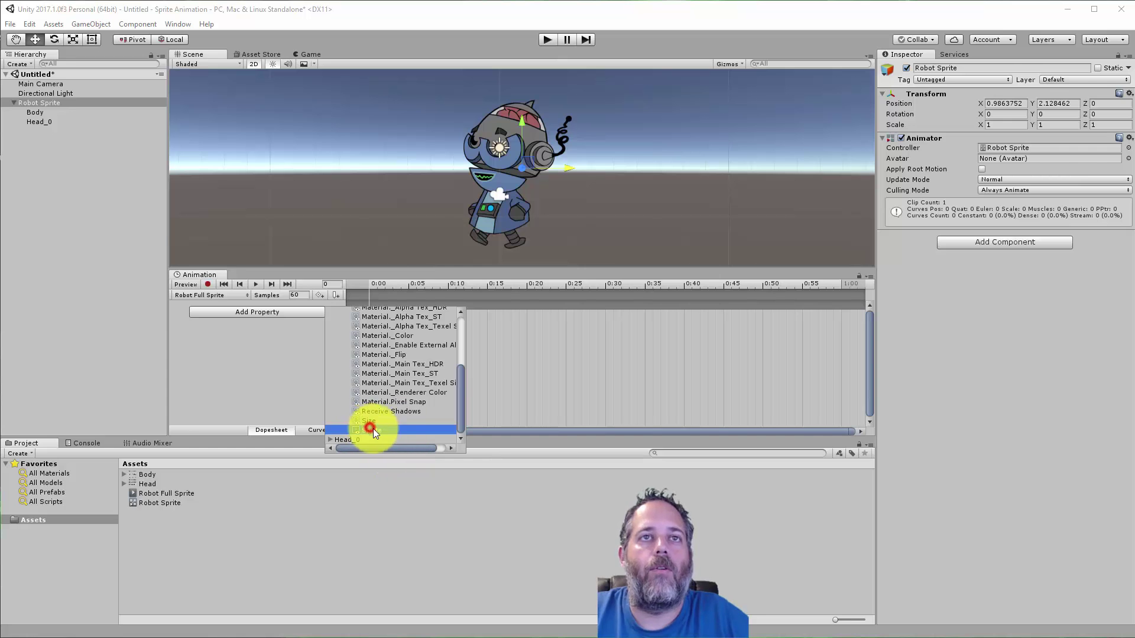
pyautogui.moveTo(411, 447); pyautogui.dragTo(426, 447)
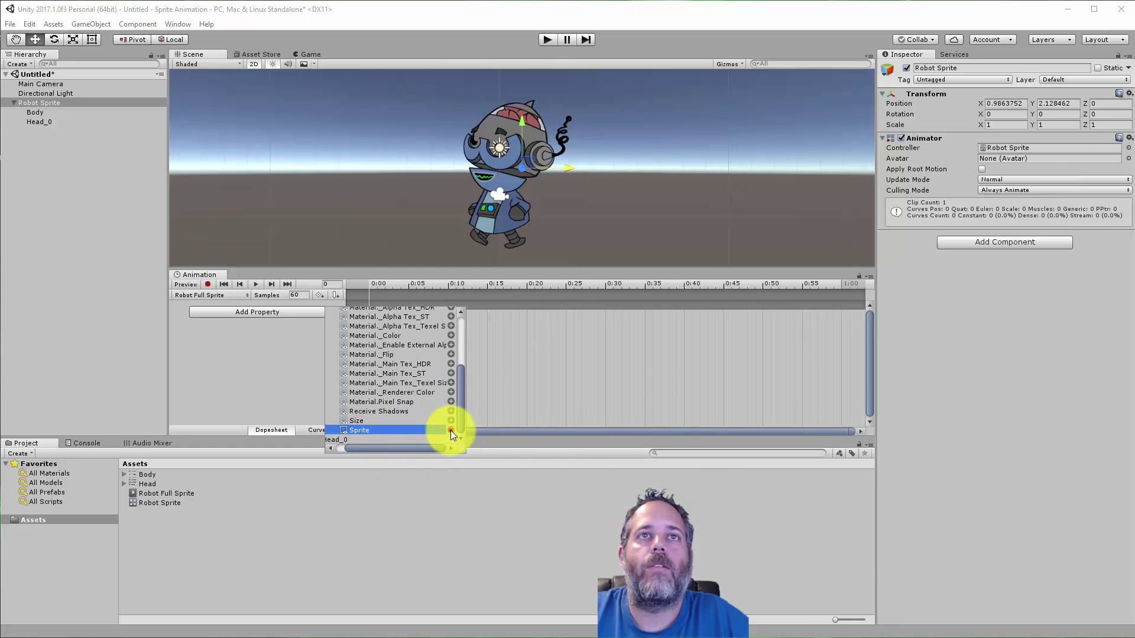
pyautogui.click(449, 431)
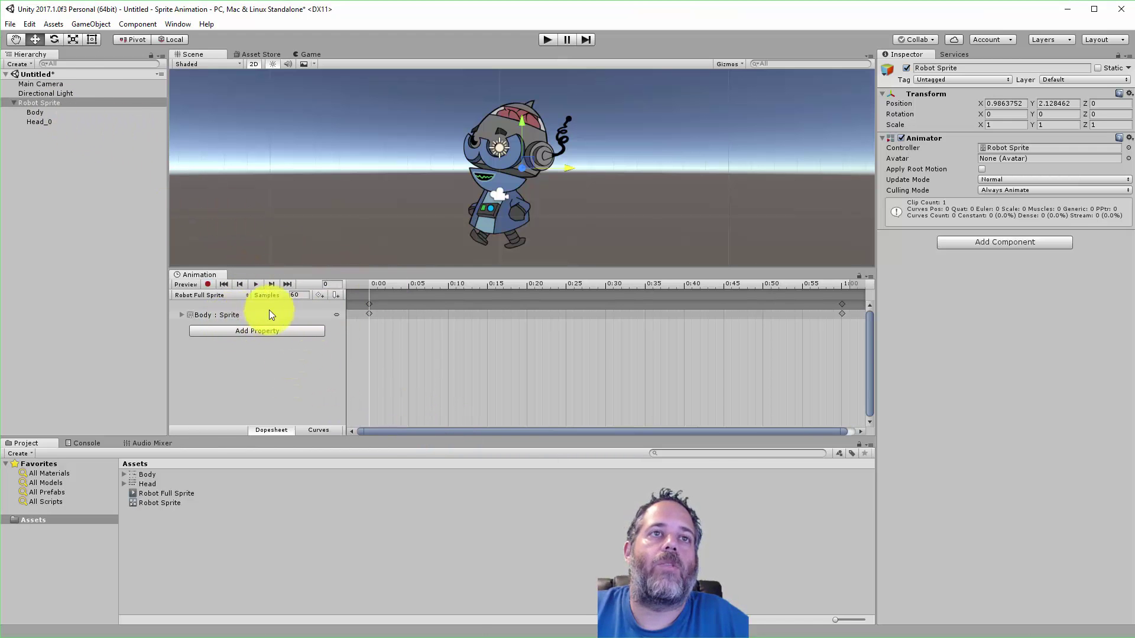
# - Place body frames Body_0 through Body_14 on the Body : Sprite track and preview the clip
pyautogui.click(124, 472)
pyautogui.click(151, 484)
pyautogui.scroll(-1, 150, 482)
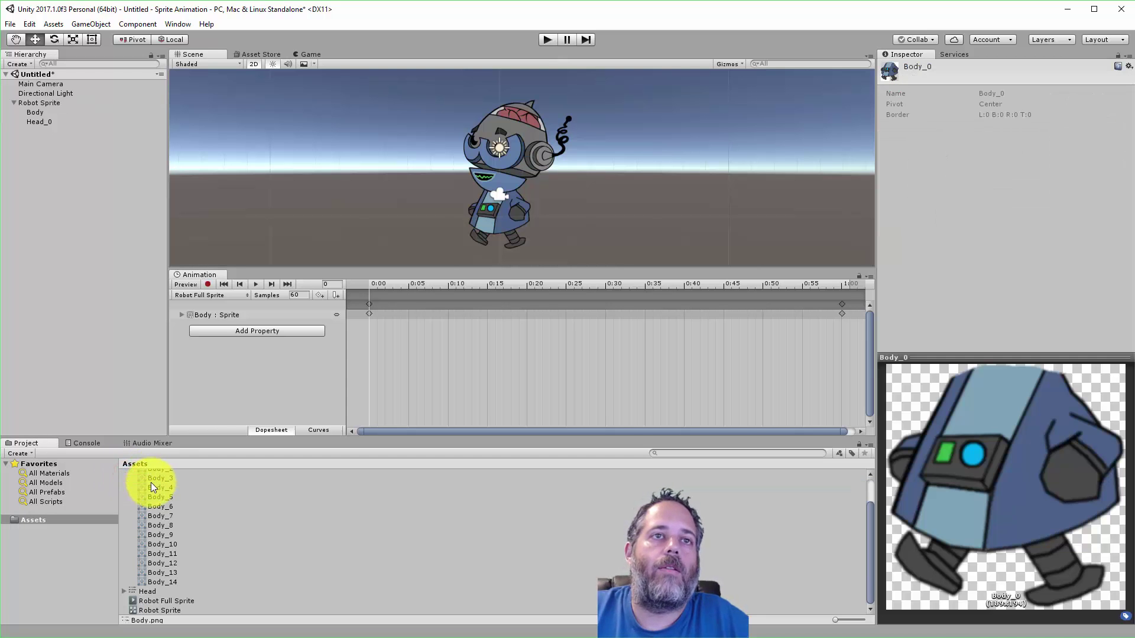
pyautogui.keyDown('shift'); pyautogui.click(165, 581); pyautogui.keyUp('shift')
pyautogui.moveTo(165, 580); pyautogui.dragTo(367, 318)
pyautogui.click(253, 284)
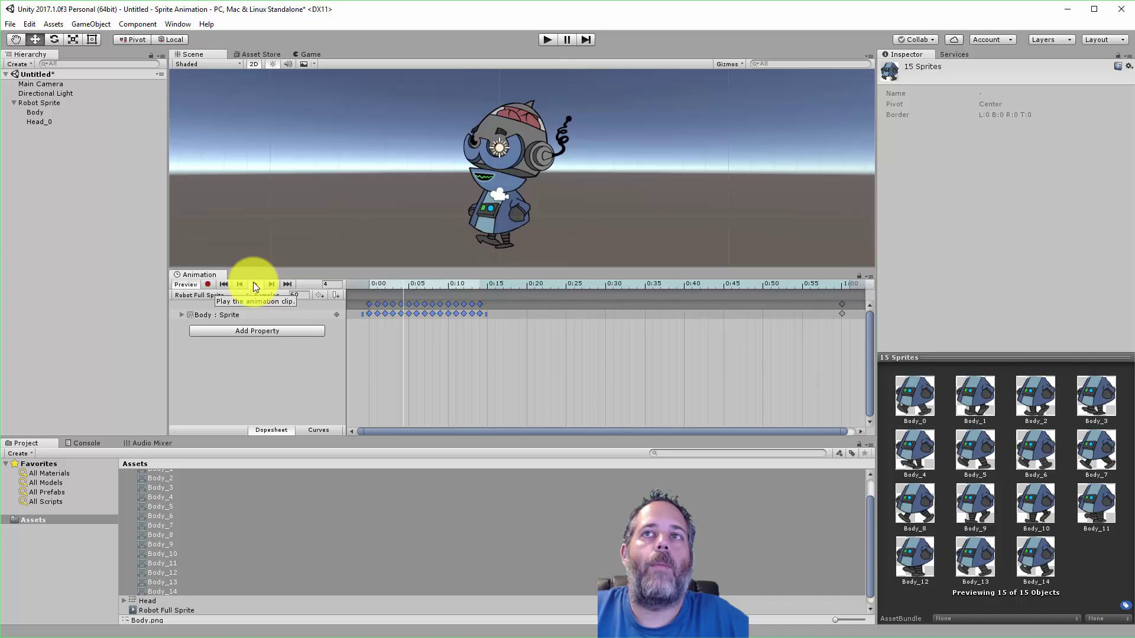
pyautogui.click(253, 284)
# - Delete the stray keyframes at the 1:00 mark and replay the walk loop
pyautogui.click(831, 327)
pyautogui.moveTo(831, 329); pyautogui.dragTo(849, 296)
pyautogui.press('Delete')
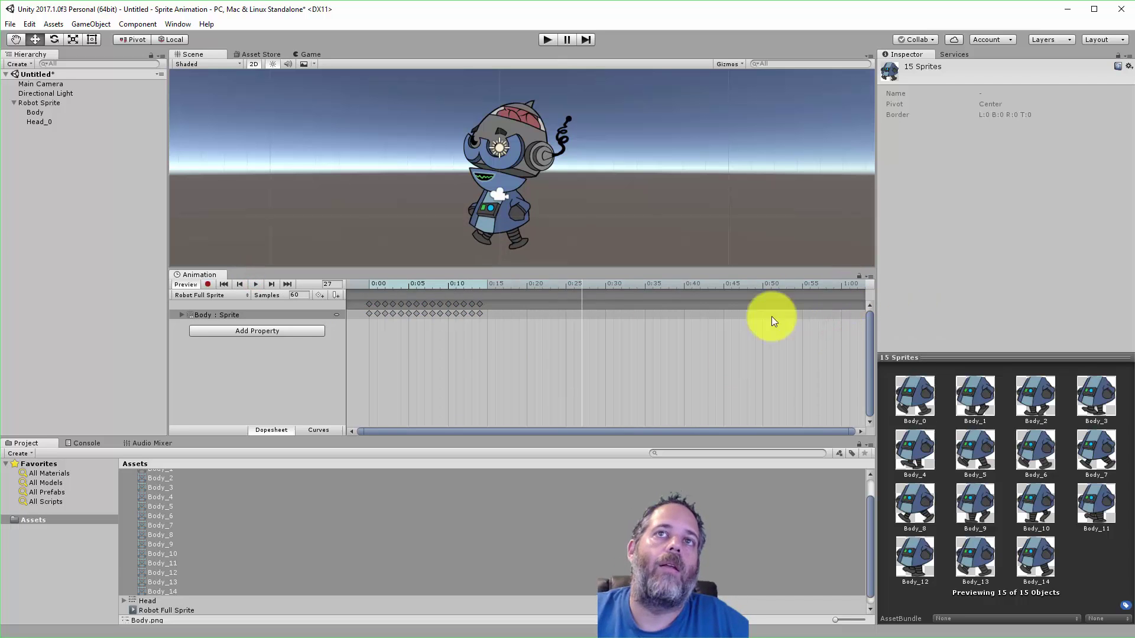
pyautogui.click(257, 284)
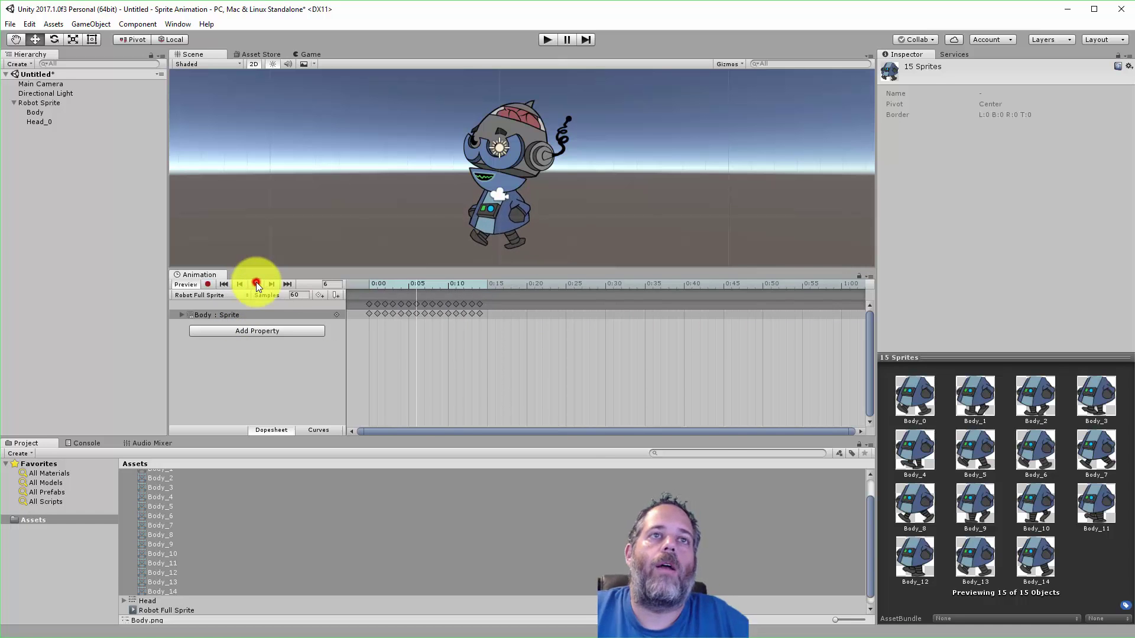
pyautogui.click(257, 284)
# - Add the Head_0 > Sprite Renderer > Sprite property as a new track
pyautogui.click(257, 367)
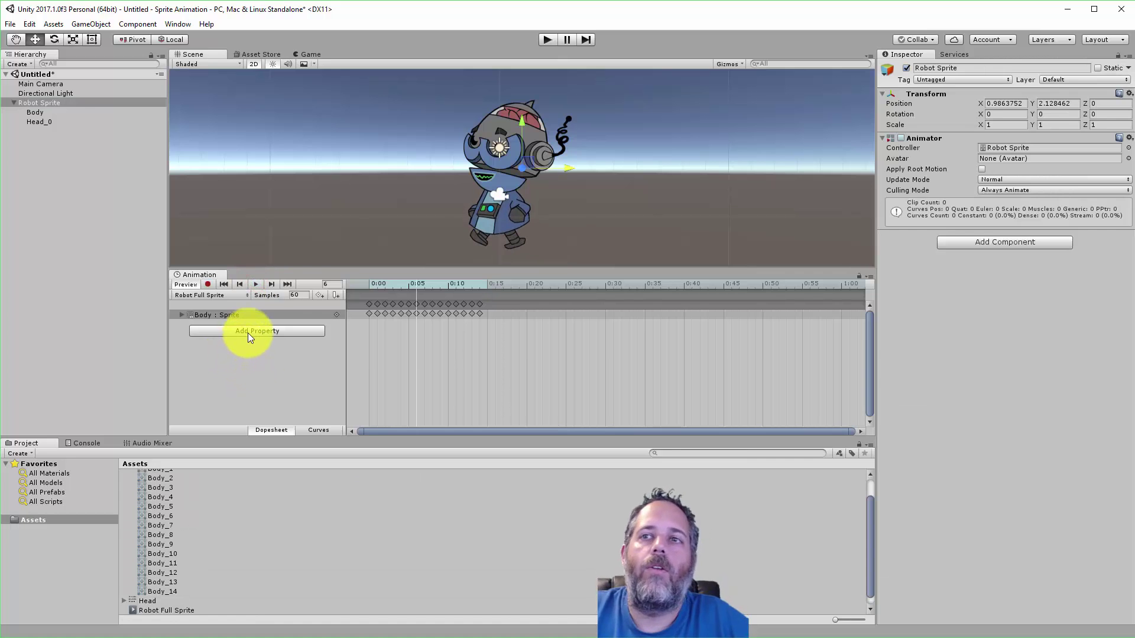
pyautogui.click(248, 332)
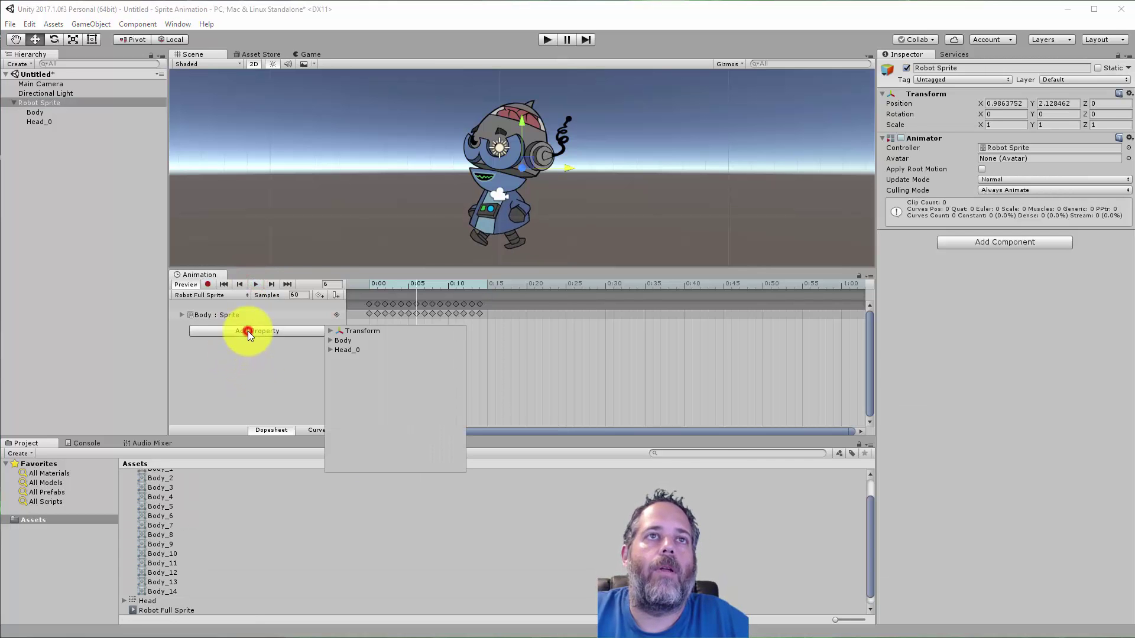
pyautogui.click(331, 350)
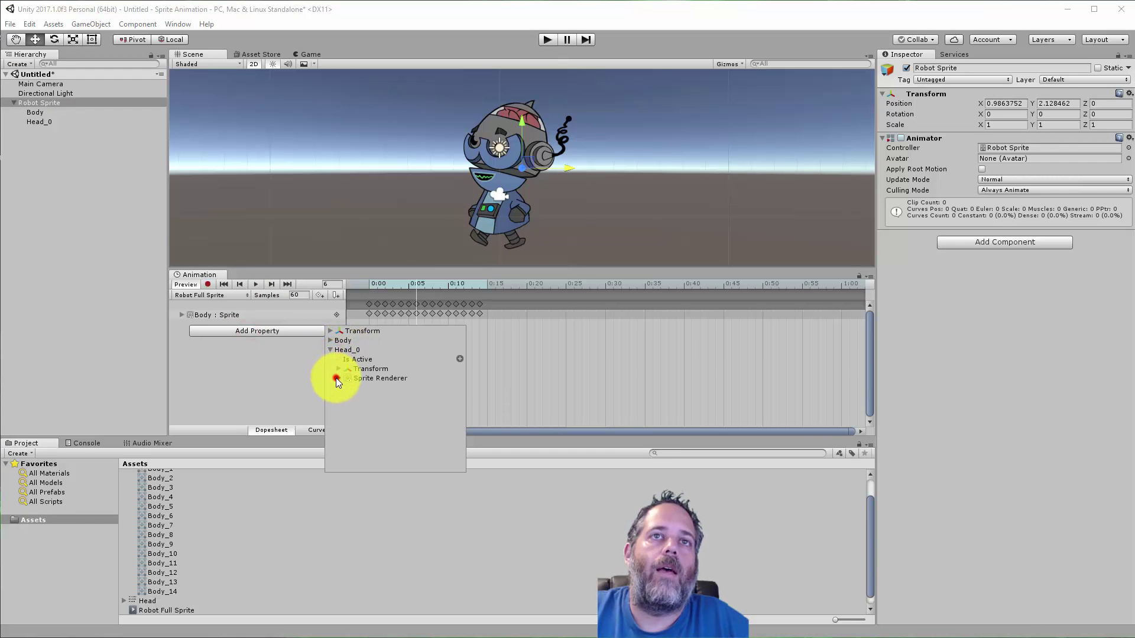
pyautogui.click(337, 378)
pyautogui.scroll(-3, 352, 417)
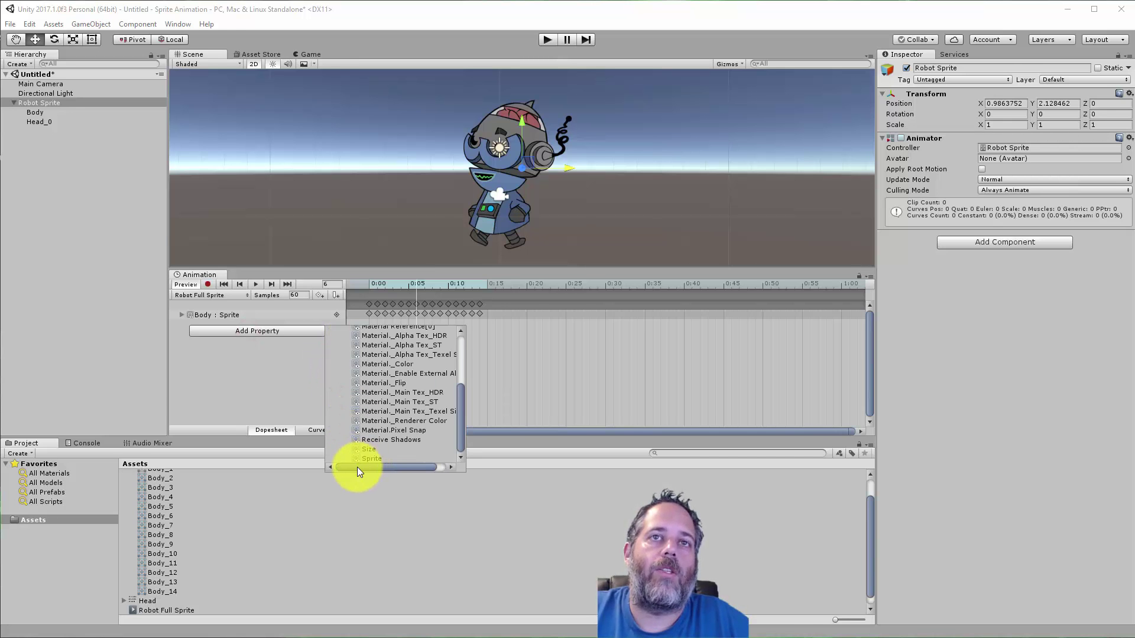
pyautogui.moveTo(357, 466); pyautogui.dragTo(438, 466)
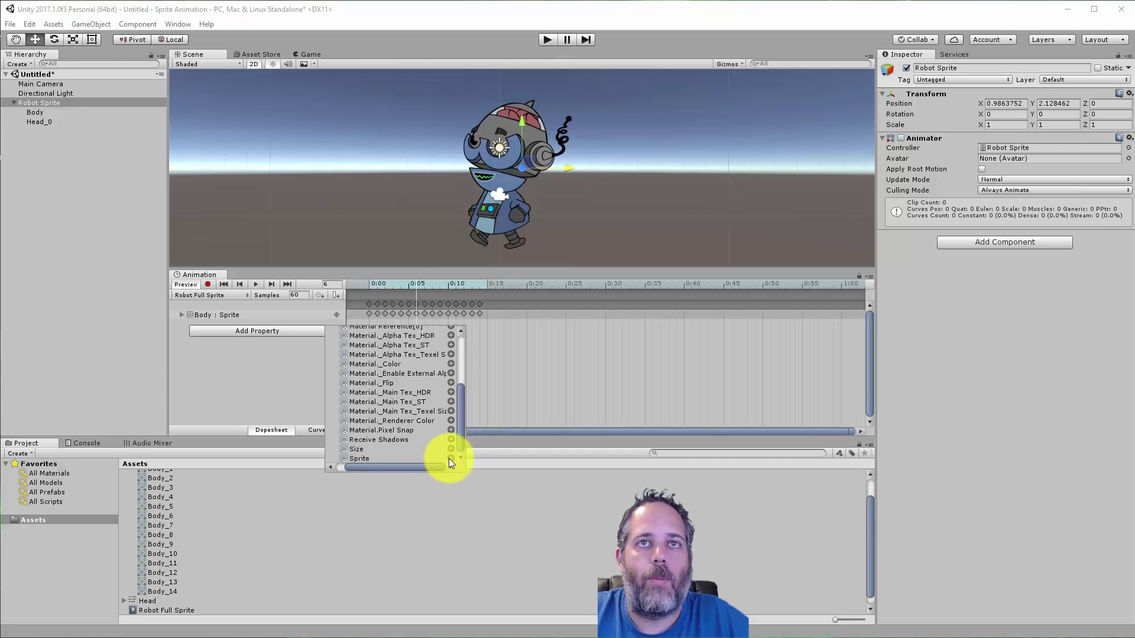
pyautogui.click(449, 458)
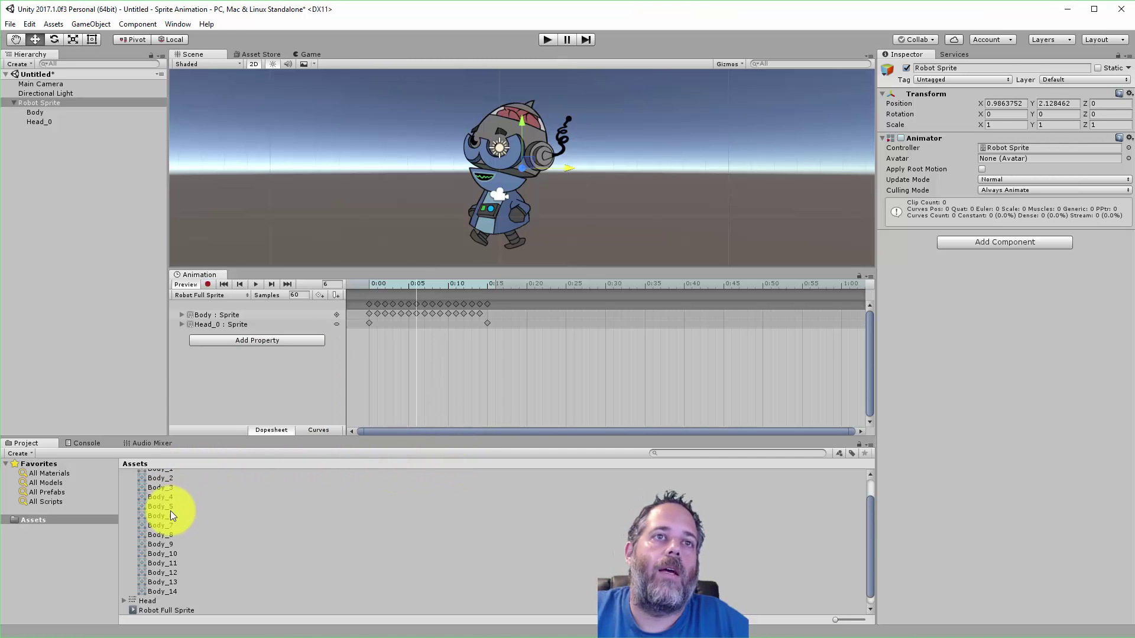
# - Place head frames Head_0 through Head_13 on the Head_0 : Sprite track
pyautogui.click(139, 573)
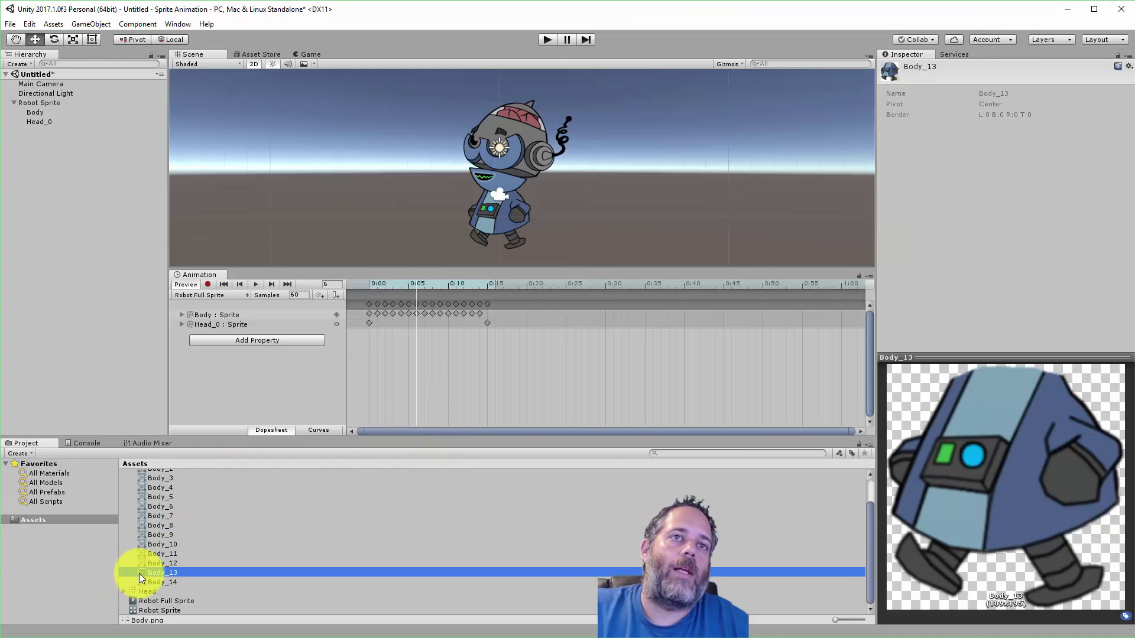
pyautogui.press('Left')
pyautogui.press('Left')
pyautogui.press('Down')
pyautogui.press('Right')
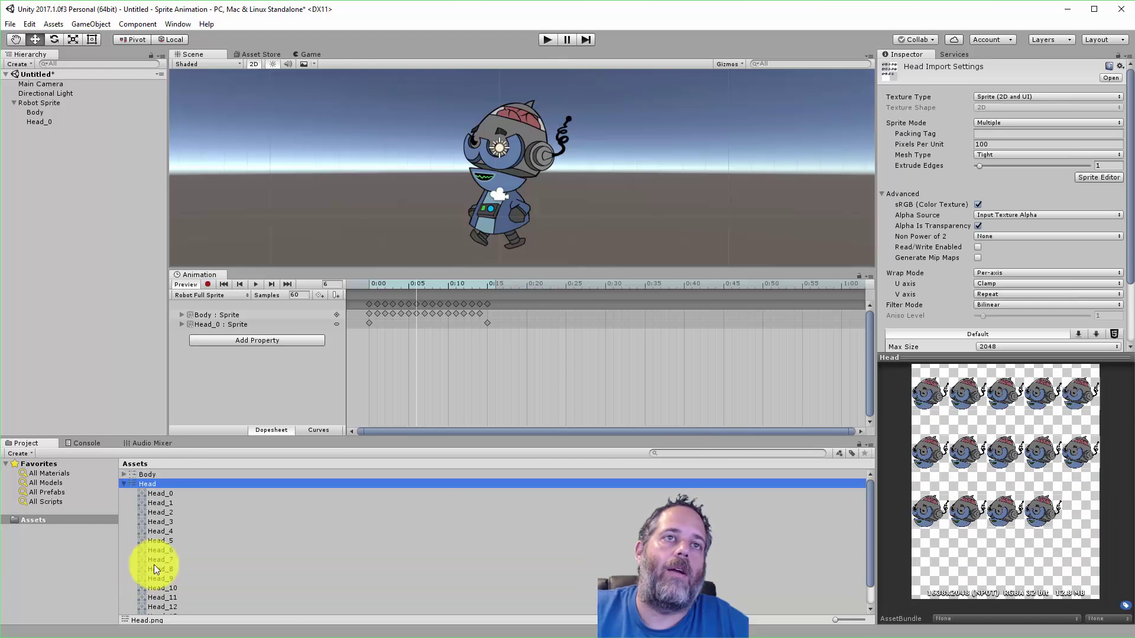
pyautogui.click(168, 494)
pyautogui.scroll(-2, 157, 558)
pyautogui.keyDown('shift'); pyautogui.click(165, 588); pyautogui.keyUp('shift')
pyautogui.moveTo(163, 561); pyautogui.dragTo(370, 332)
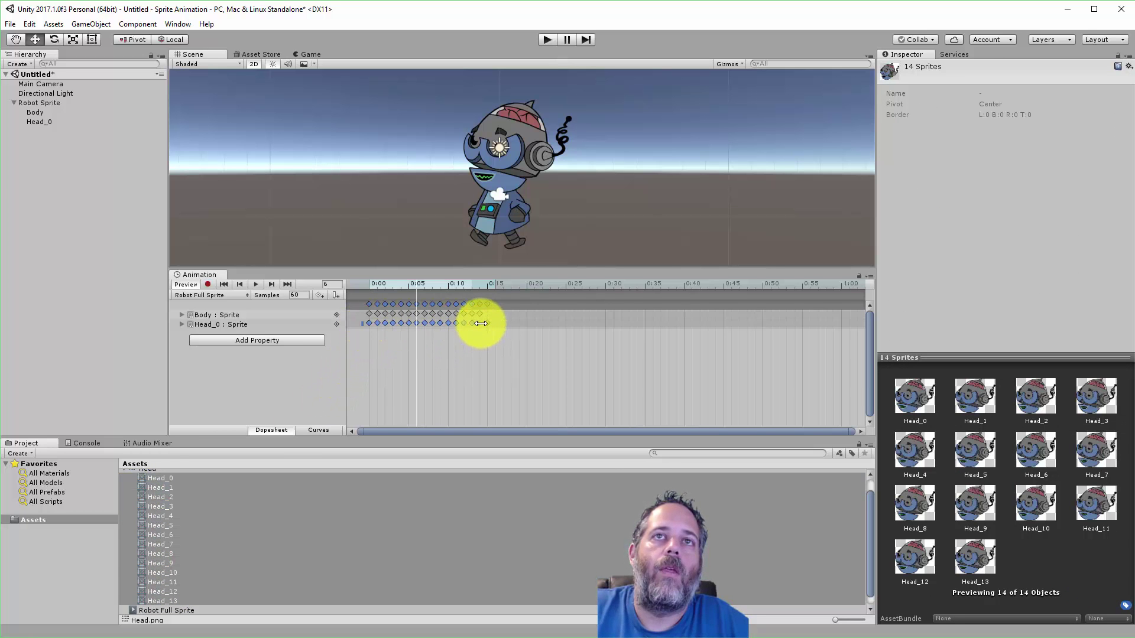
# - Stretch the head keys to match body timing, delete the extra final key, and preview
pyautogui.moveTo(481, 323)
pyautogui.mouseDown()
pyautogui.moveTo(497, 320)
pyautogui.moveTo(476, 322)
pyautogui.mouseUp()
pyautogui.click(491, 323)
pyautogui.click(486, 321)
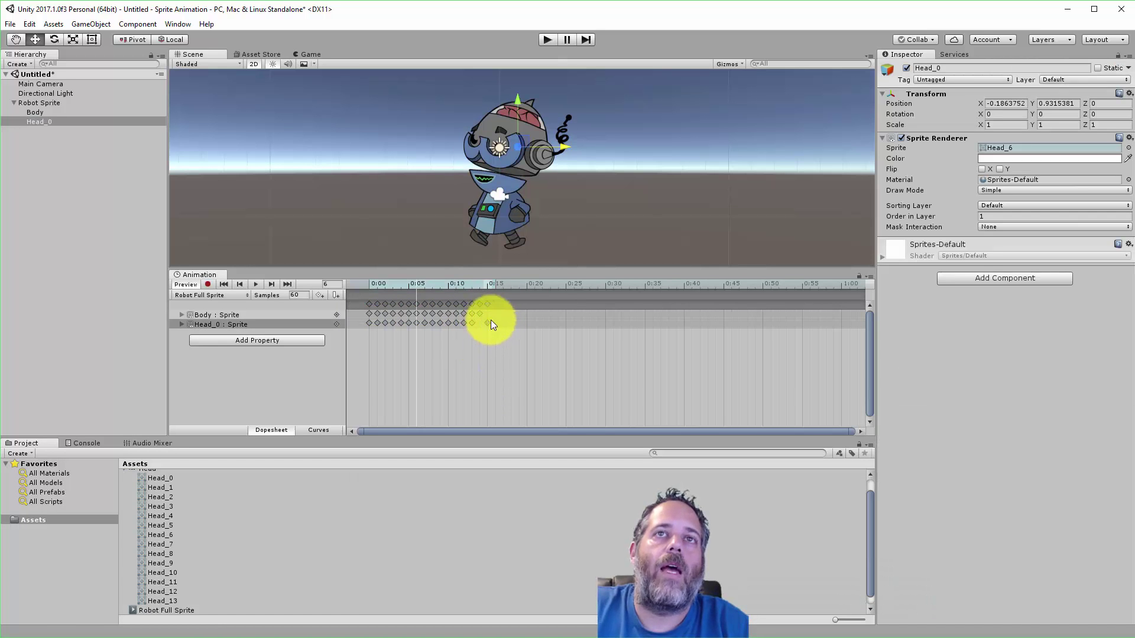
pyautogui.press('Delete')
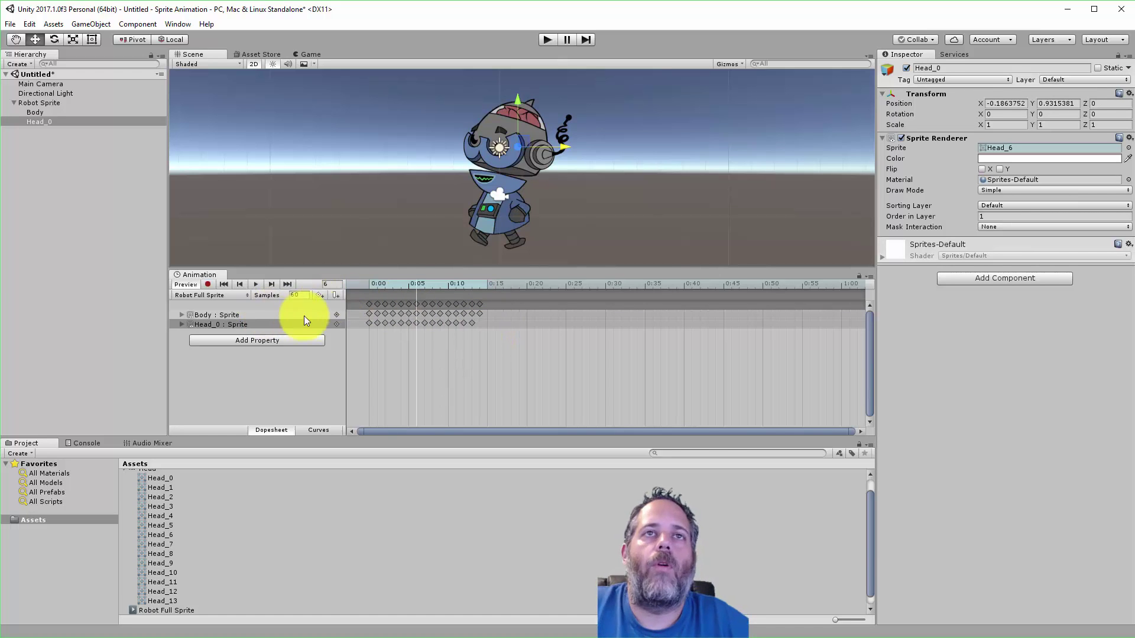
pyautogui.click(257, 285)
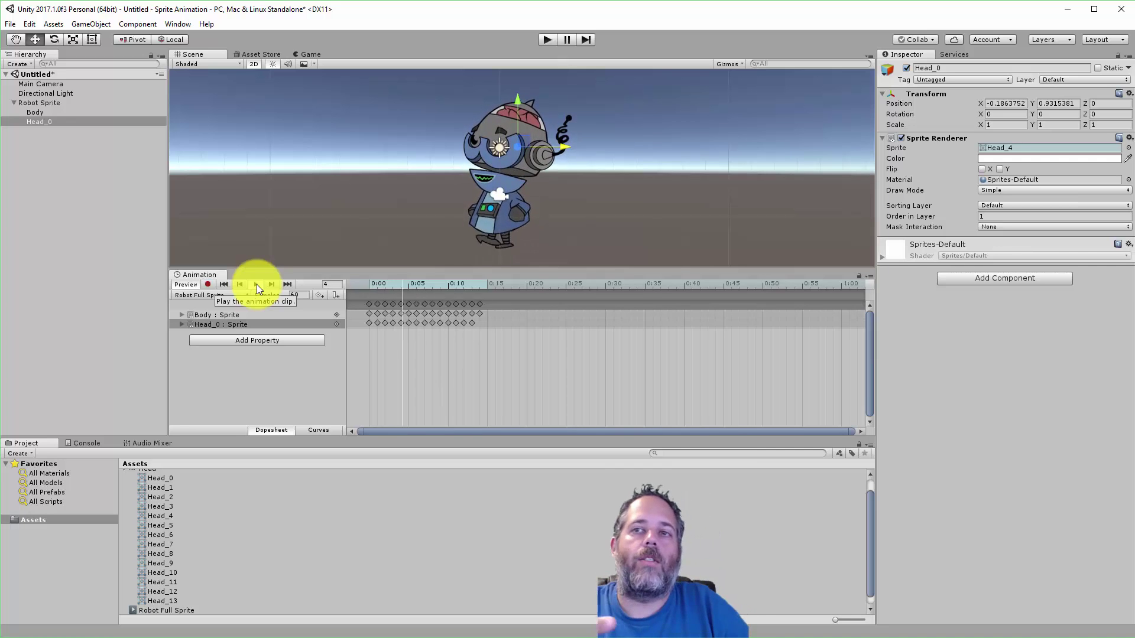
# - In Record mode, raise the head to Position Y 2.56 at frame 7 and preview
pyautogui.click(256, 284)
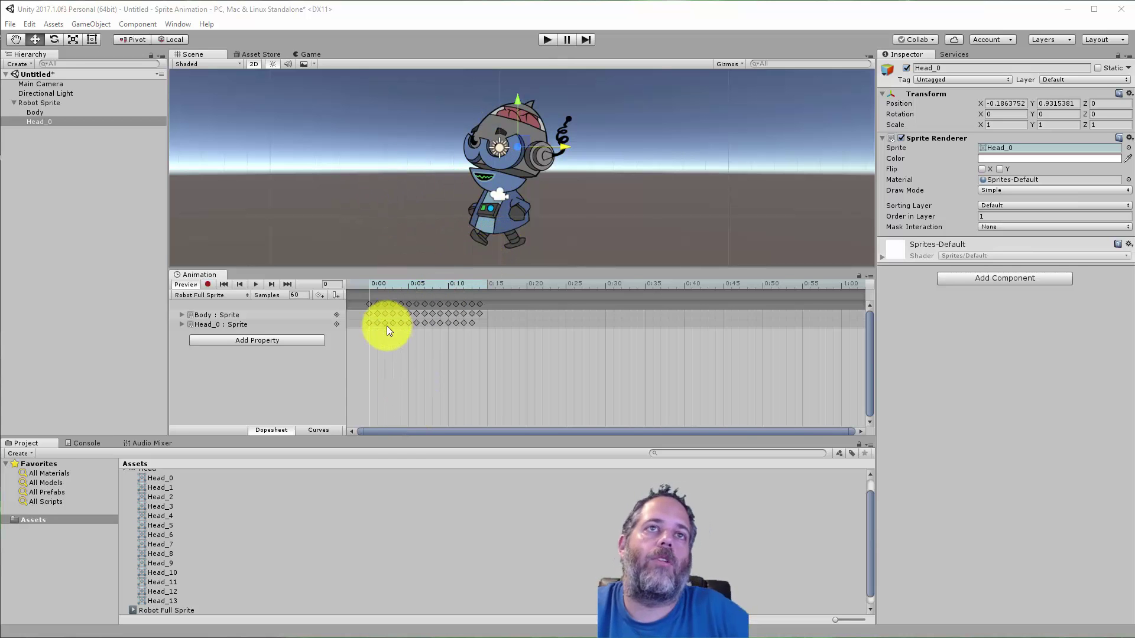
pyautogui.click(208, 283)
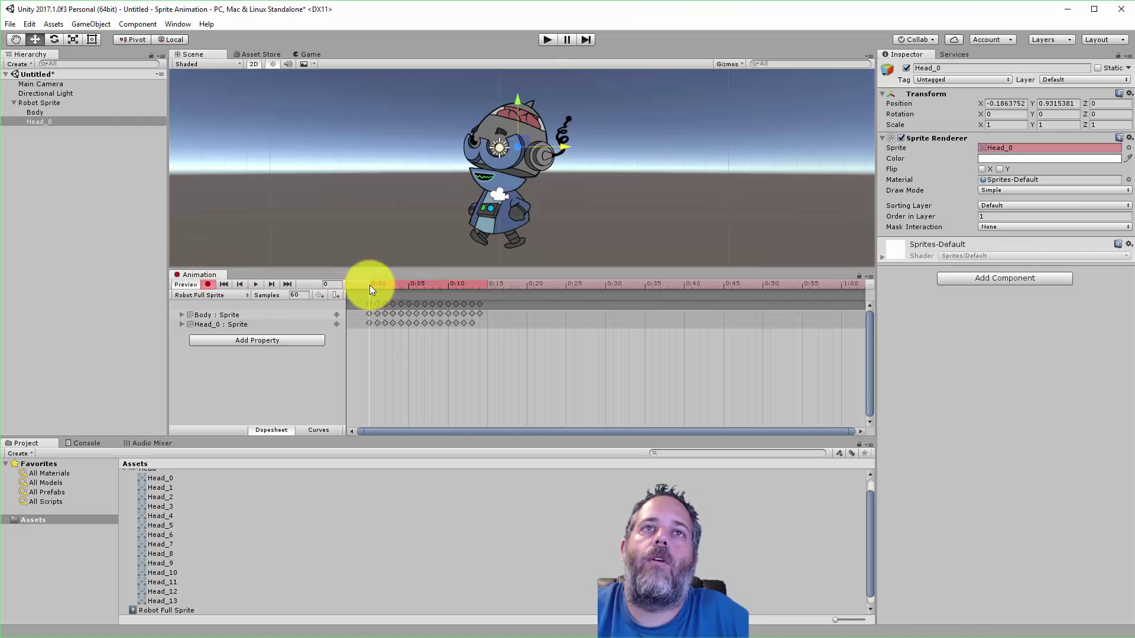
pyautogui.moveTo(370, 285); pyautogui.dragTo(424, 286)
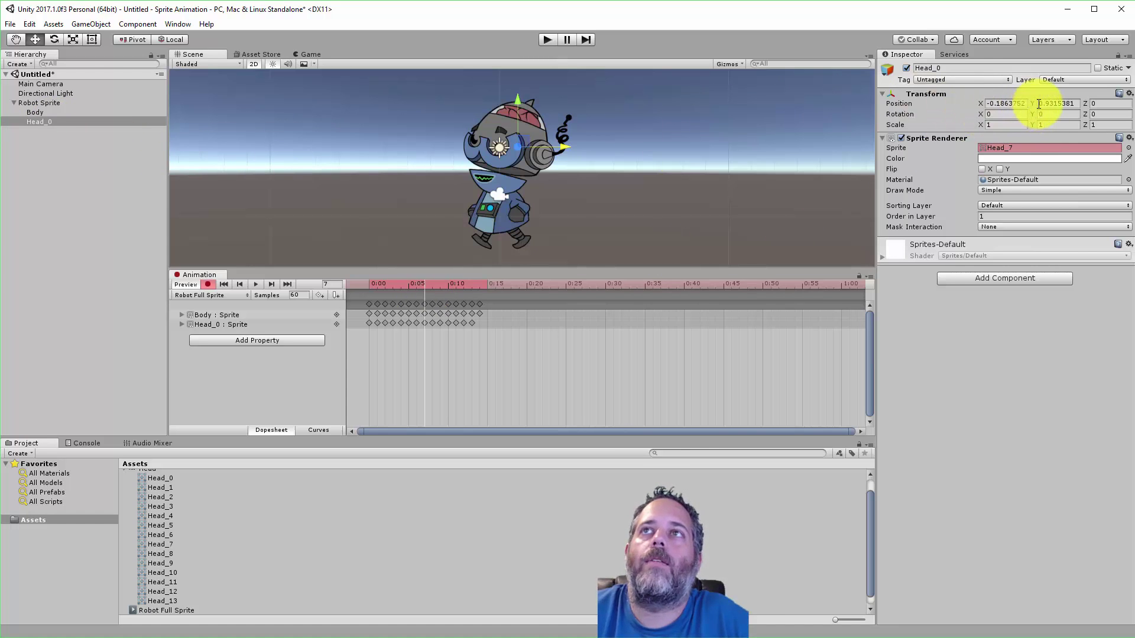
pyautogui.moveTo(1033, 106); pyautogui.dragTo(1068, 104)
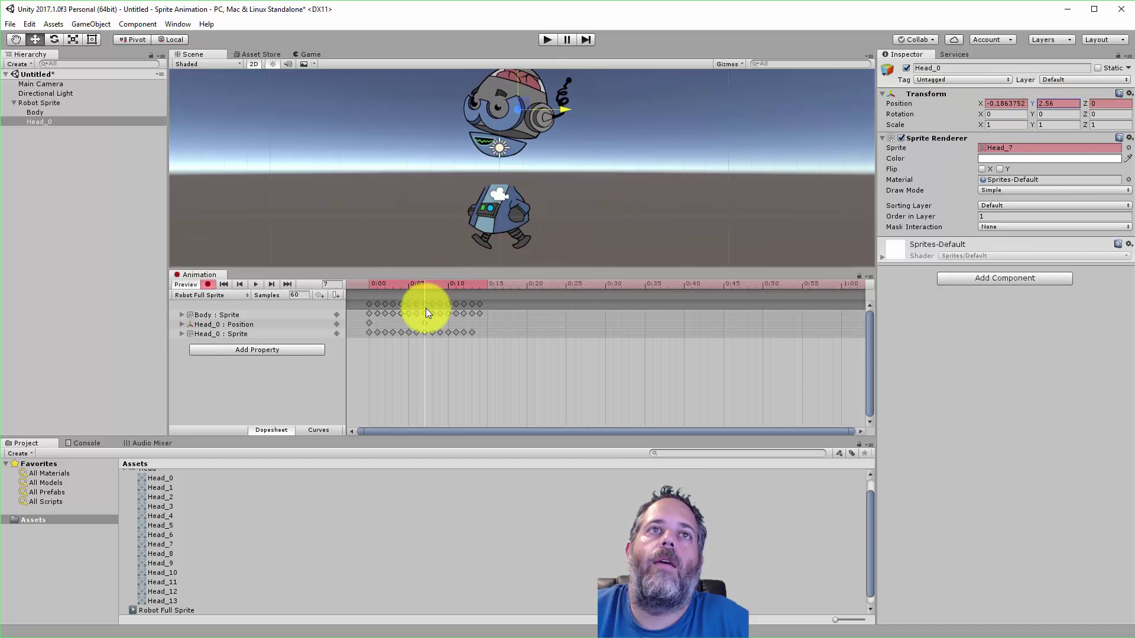
pyautogui.click(256, 285)
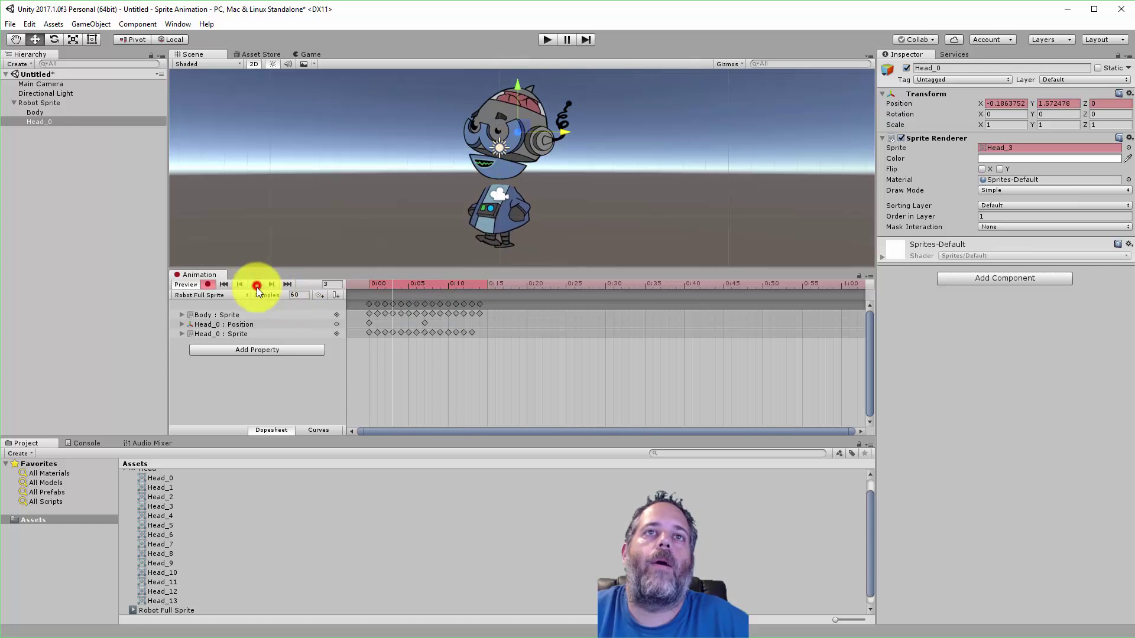
pyautogui.click(257, 286)
# - Copy the starting head position key to frame 14 and play to check the bob
pyautogui.click(370, 324)
pyautogui.click(476, 289)
pyautogui.hotkey('ctrl', 'v')
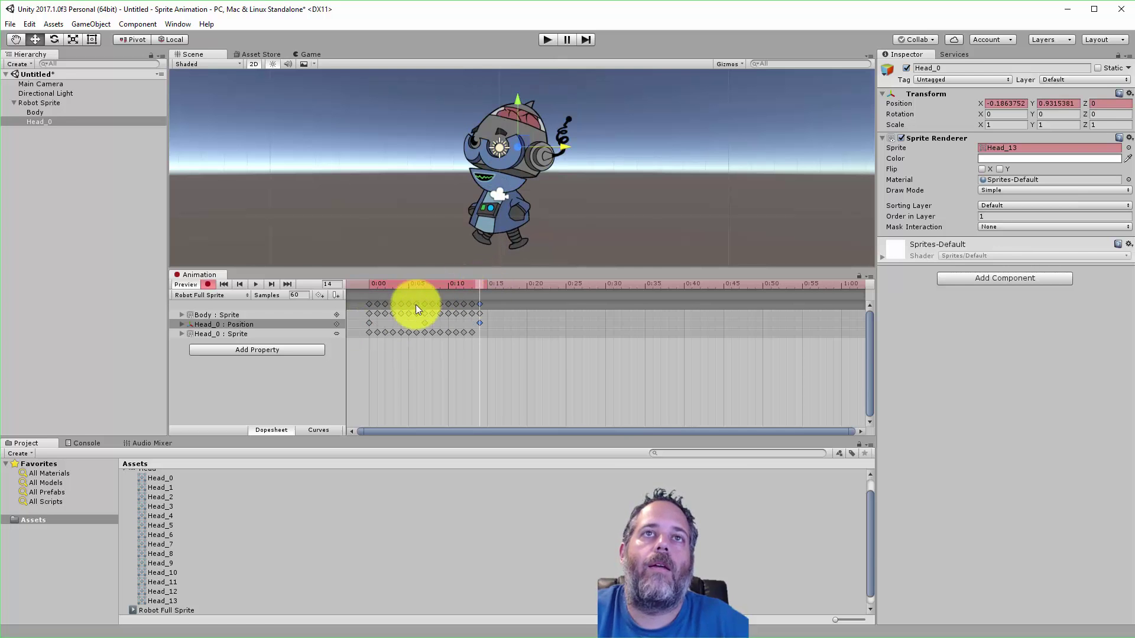
pyautogui.click(252, 285)
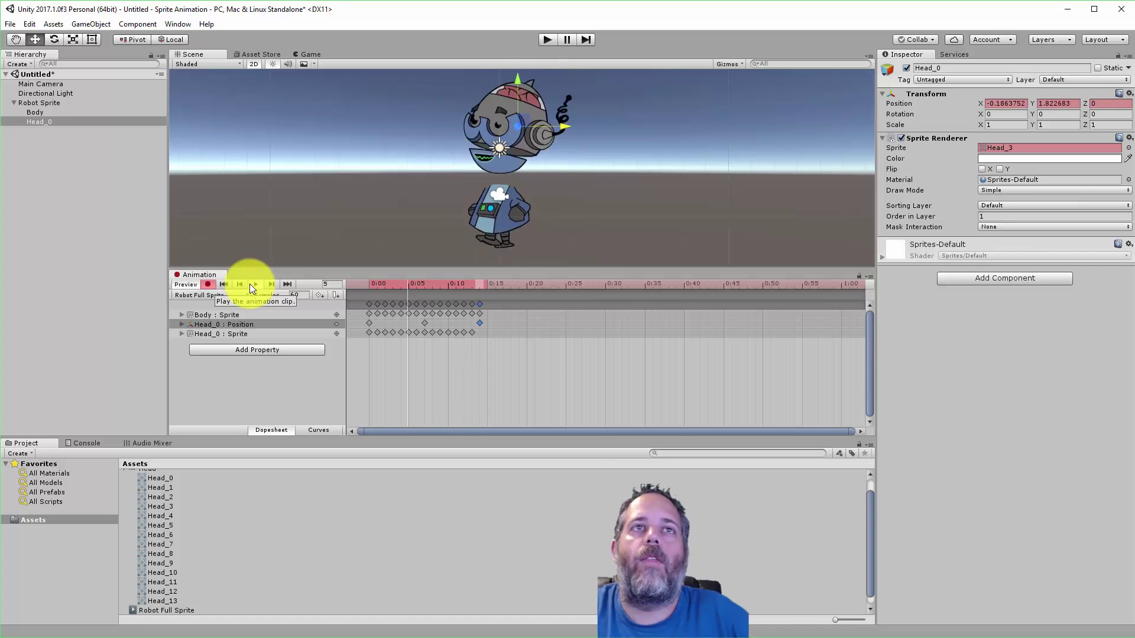
# - At frame 7, move the head back down onto the body's neck
pyautogui.click(249, 283)
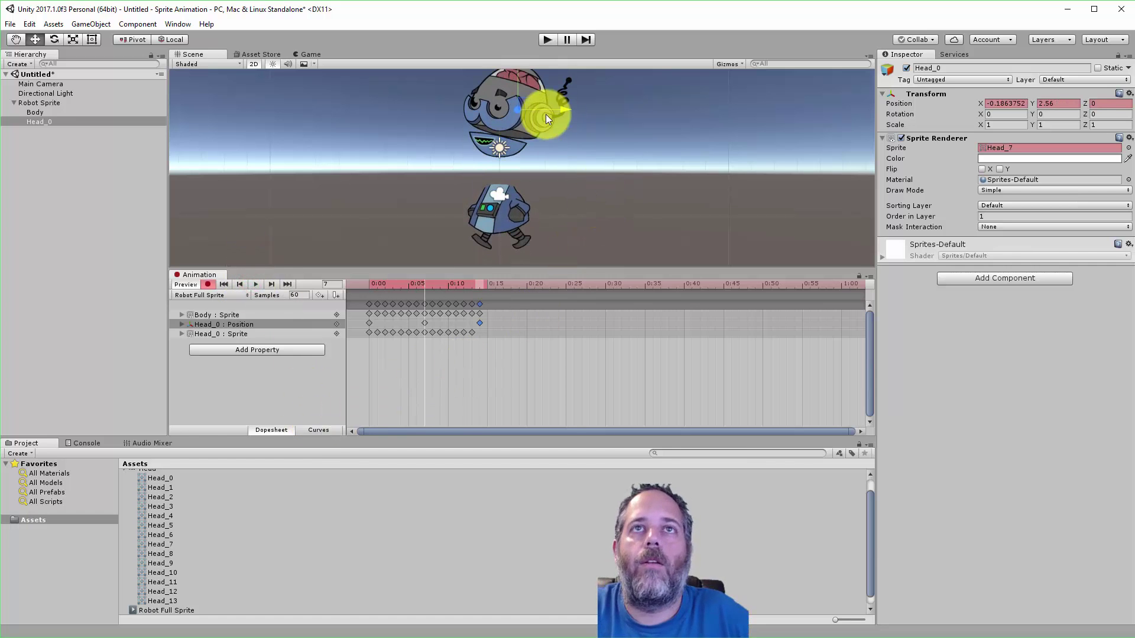
pyautogui.moveTo(521, 101)
pyautogui.mouseDown()
pyautogui.moveTo(519, 137)
pyautogui.moveTo(522, 91)
pyautogui.mouseUp()
pyautogui.press('e')
pyautogui.press('w')
pyautogui.moveTo(516, 141)
pyautogui.mouseDown()
pyautogui.moveTo(531, 149)
pyautogui.moveTo(478, 118)
pyautogui.moveTo(464, 132)
pyautogui.moveTo(510, 124)
pyautogui.mouseUp()
pyautogui.press('e')
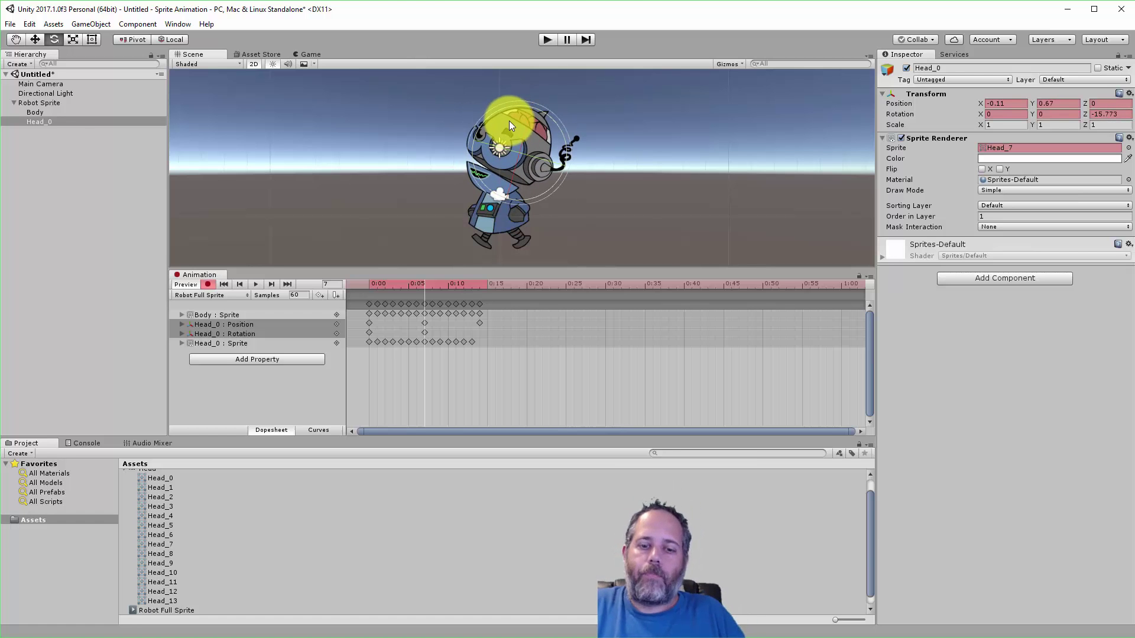